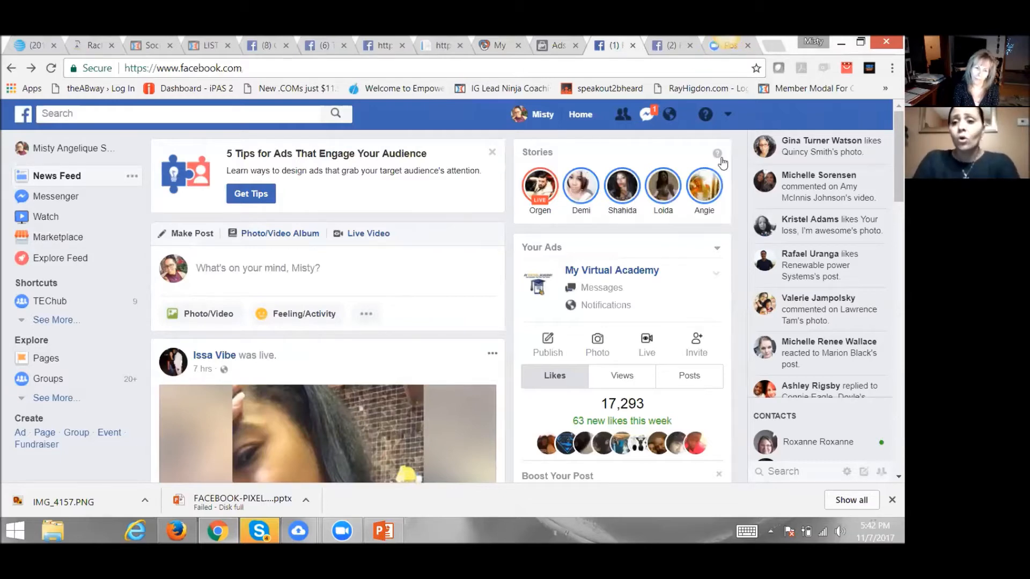
- Start creating a new Facebook ad and check the ad account selection
left_click(729, 117)
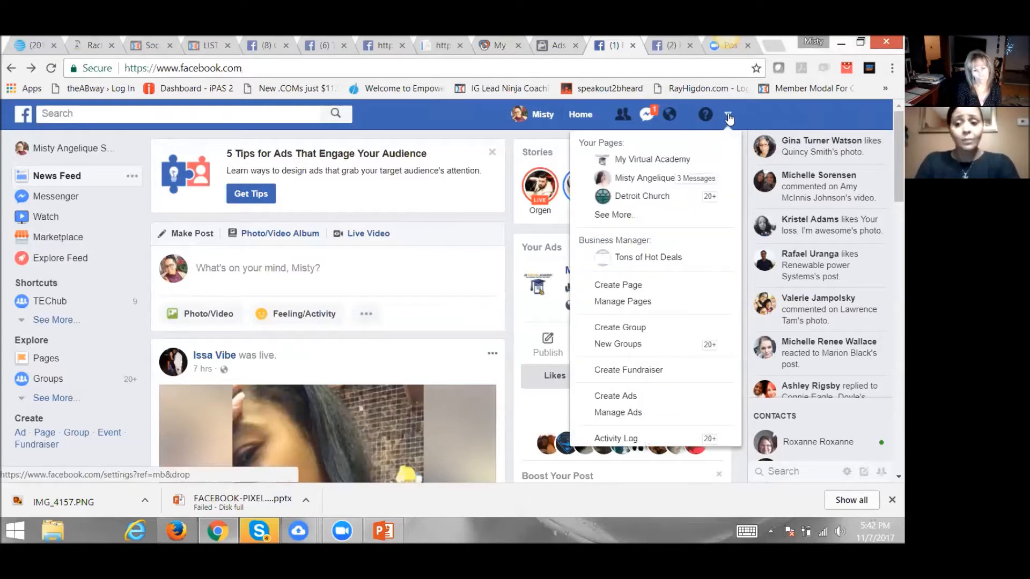
left_click(619, 398)
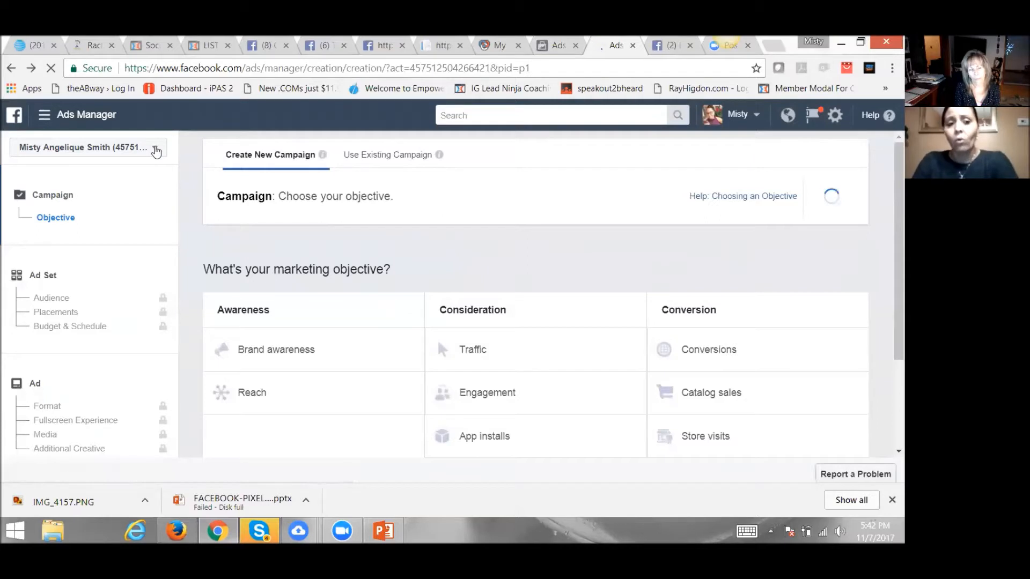
left_click(156, 153)
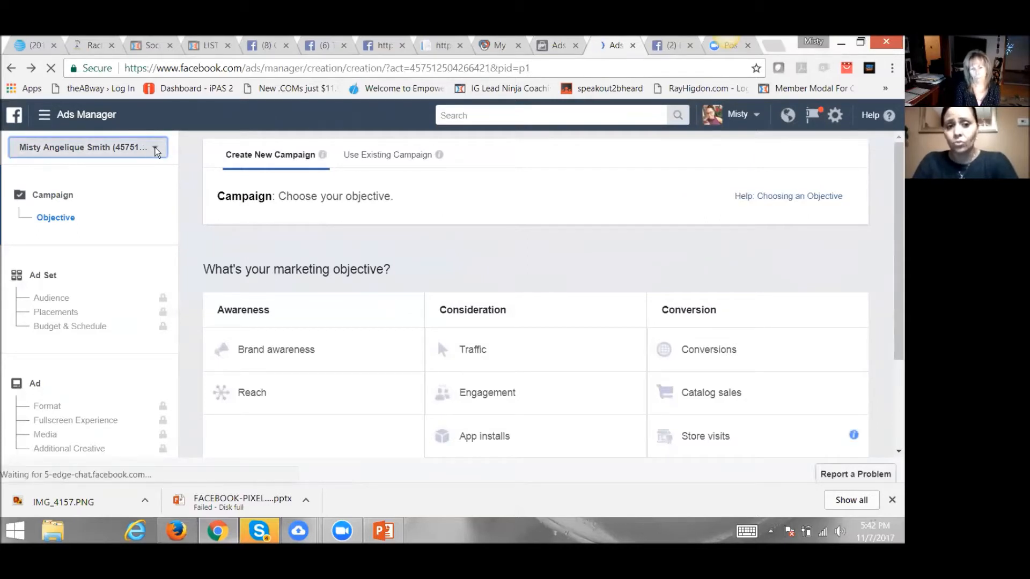
left_click(156, 152)
left_click(156, 156)
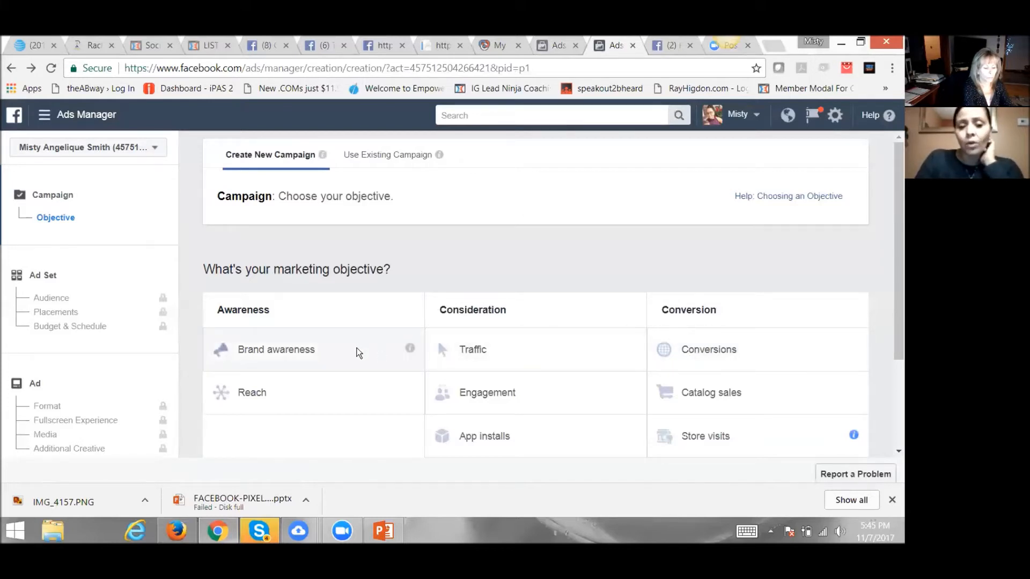
- Choose Traffic as the marketing objective, name the campaign "11/7 Traffic" and continue to the ad set
left_click(470, 349)
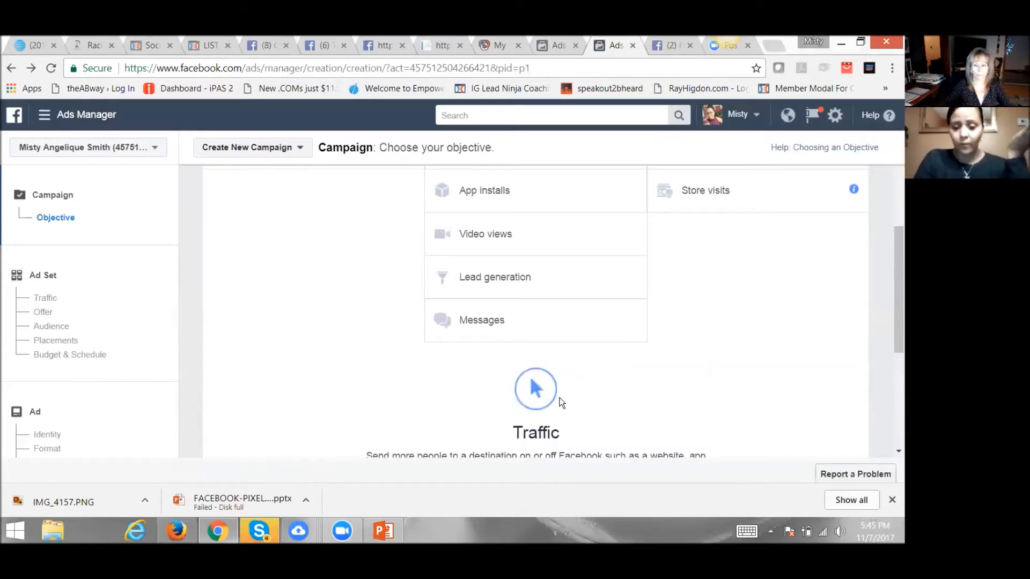
scroll(559, 398, "down", 3)
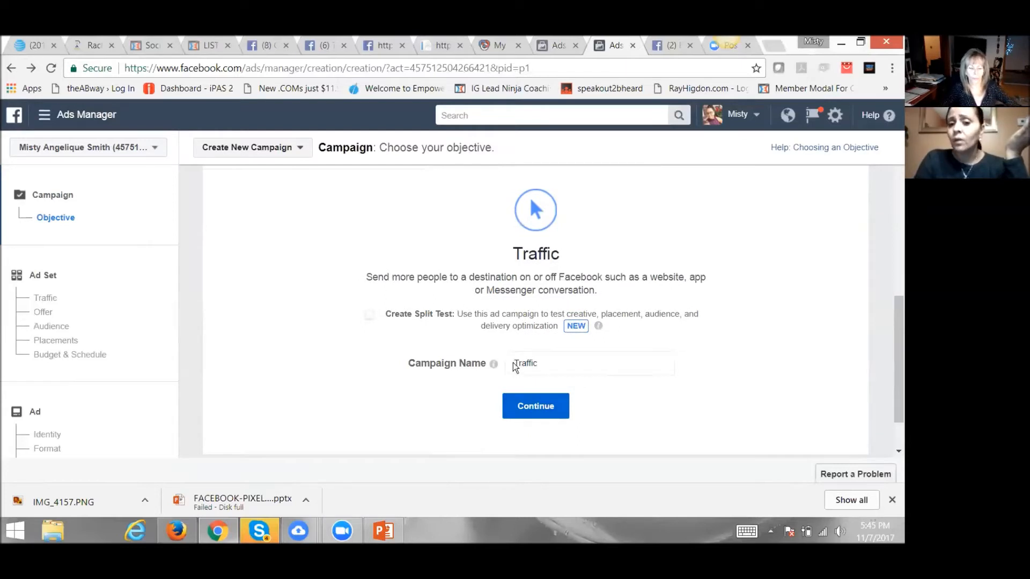
left_click(516, 362)
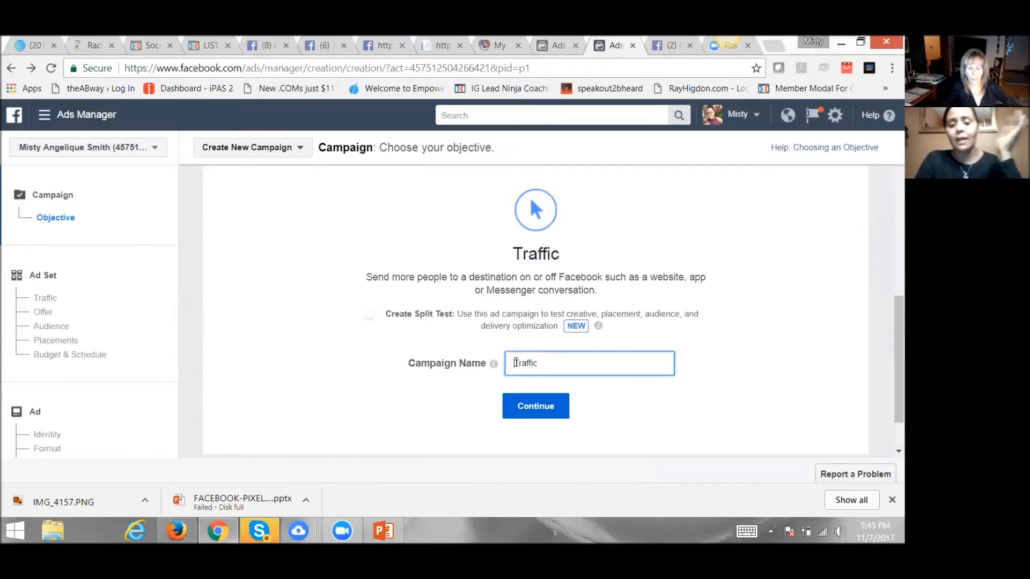
type("11/7")
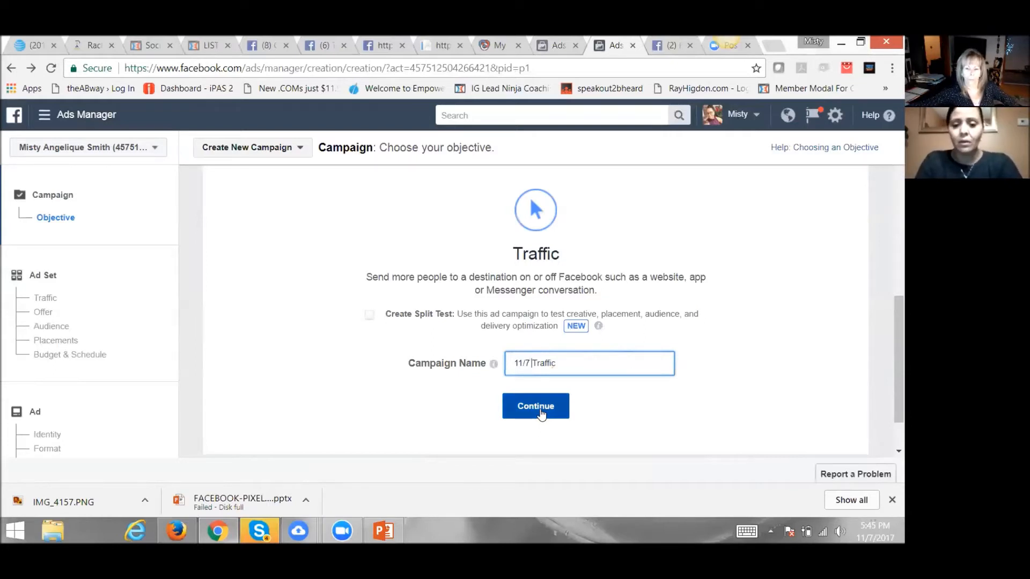
left_click(536, 408)
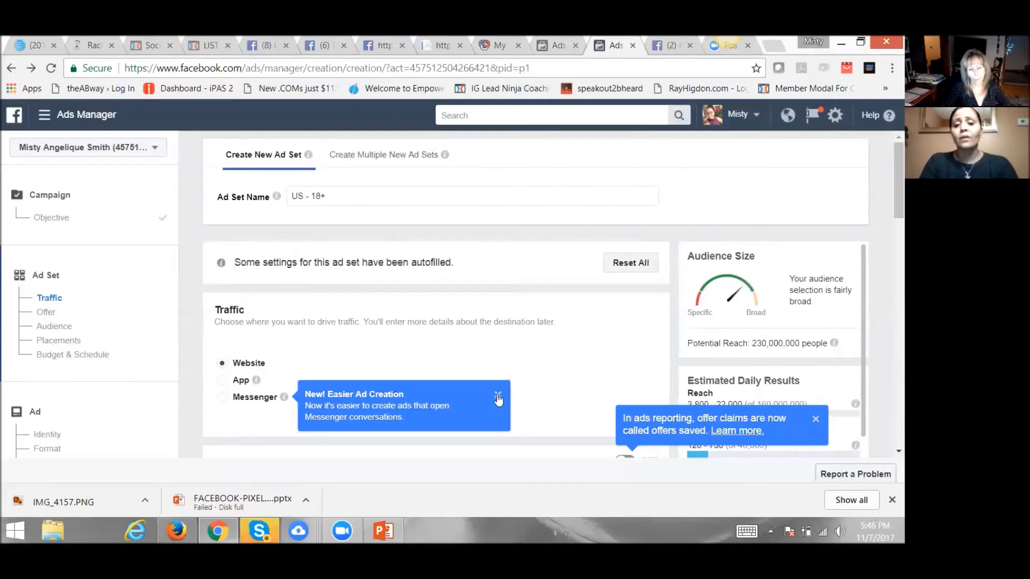
- Look over the ad set's traffic, offer and audience sections and dismiss the Messenger ad creation tip
scroll(565, 276, "down", 5)
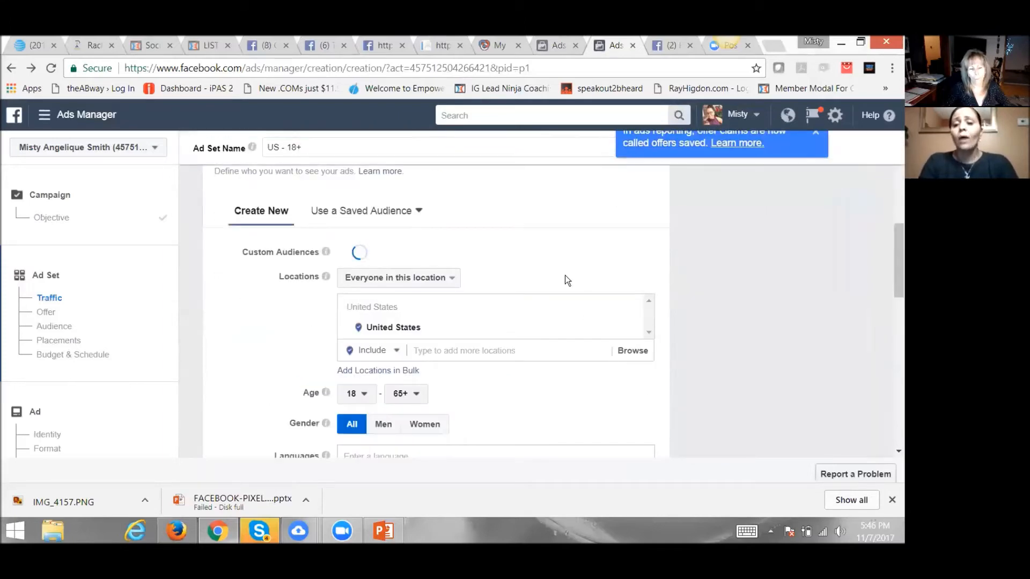
scroll(565, 275, "up", 5)
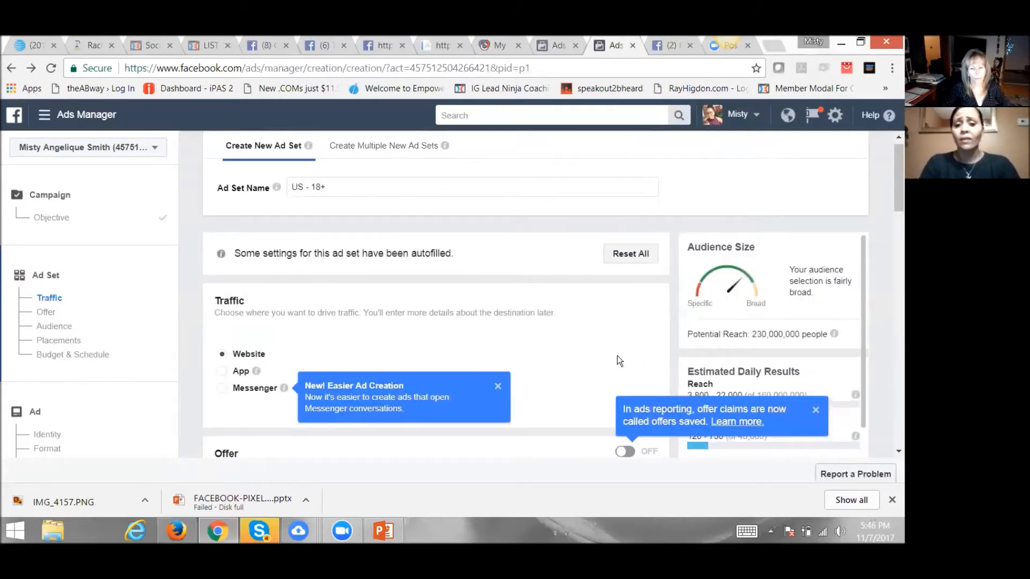
scroll(616, 356, "down", 1)
scroll(617, 356, "down", 3)
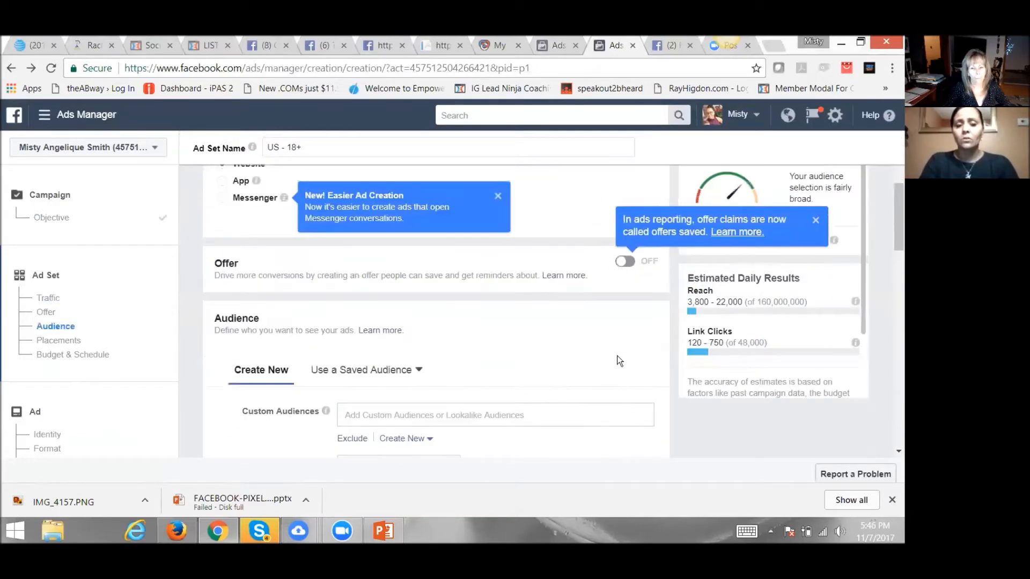
scroll(617, 356, "up", 3)
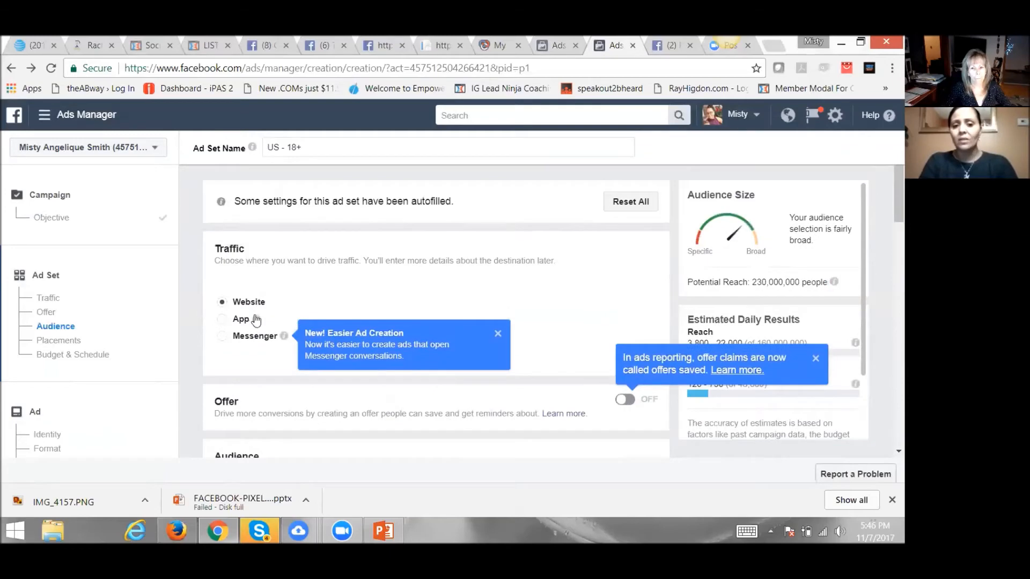
left_click(498, 334)
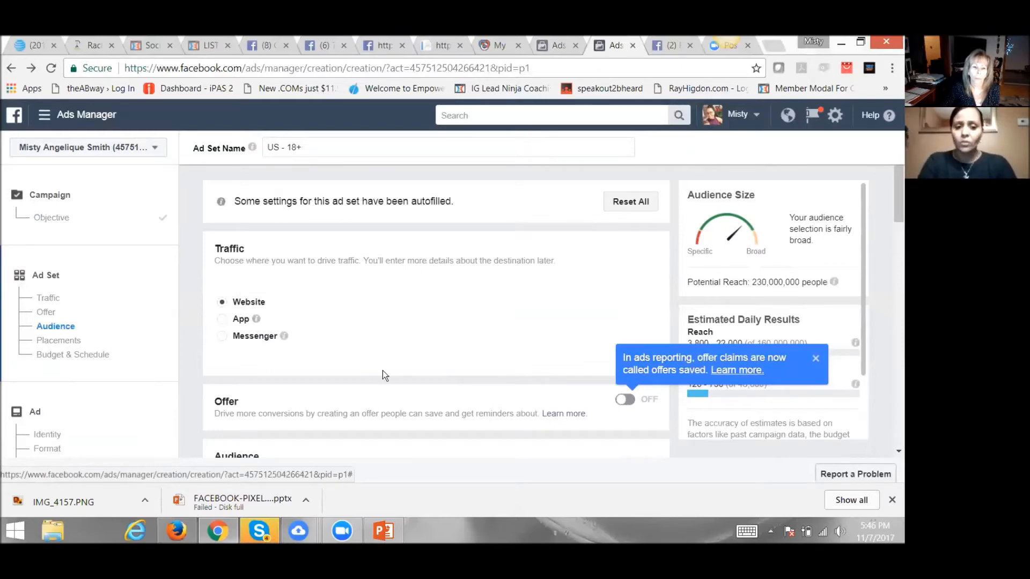
- Add the countries New Zealand and Canada to the audience's included locations
scroll(382, 370, "down", 2)
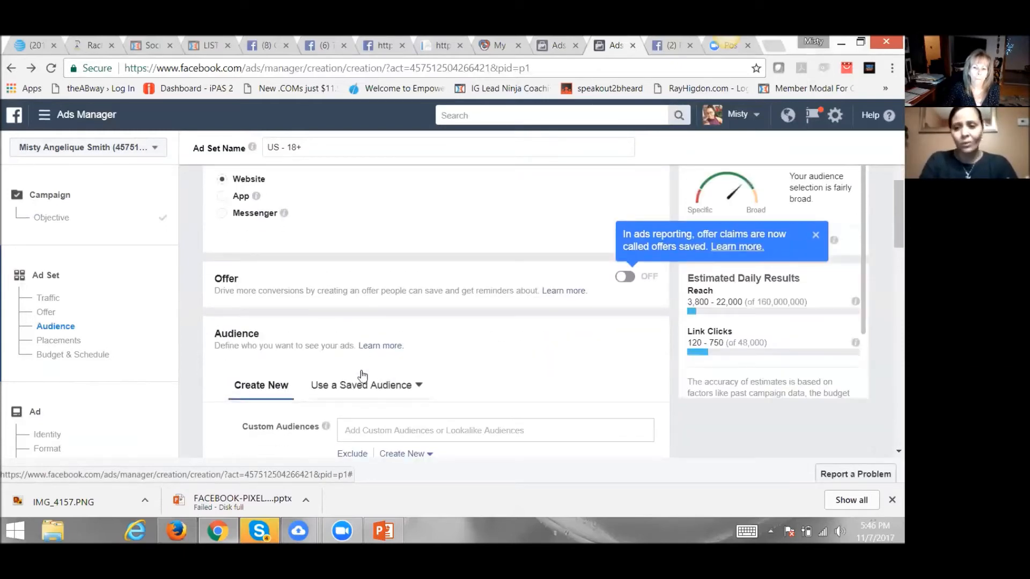
scroll(374, 387, "down", 3)
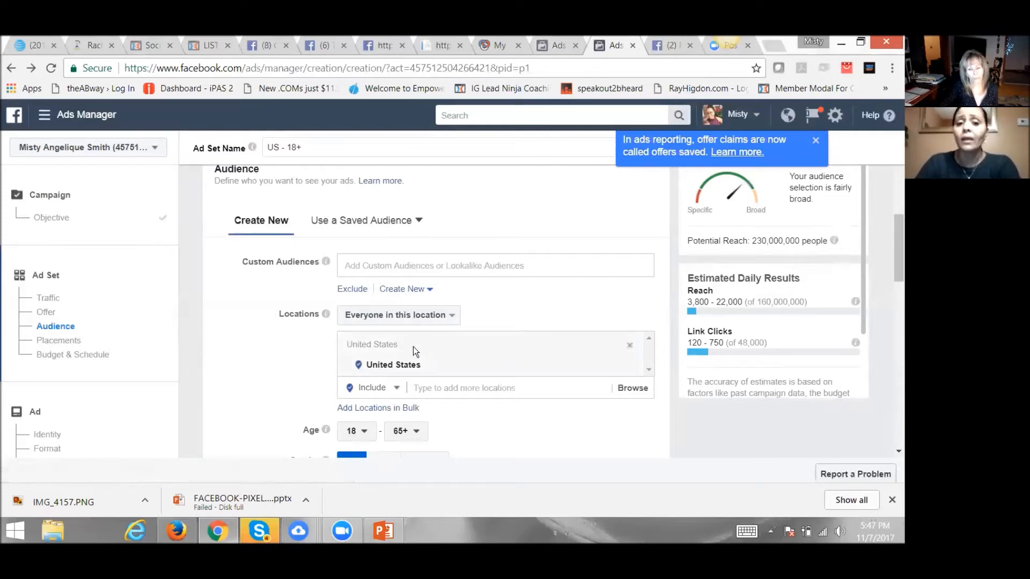
scroll(420, 345, "down", 2)
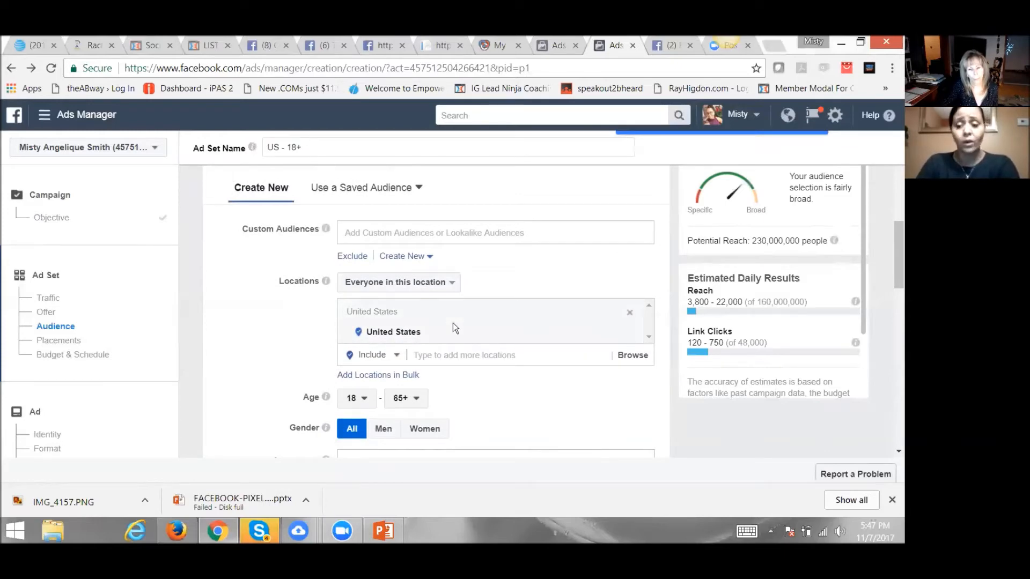
left_click(449, 355)
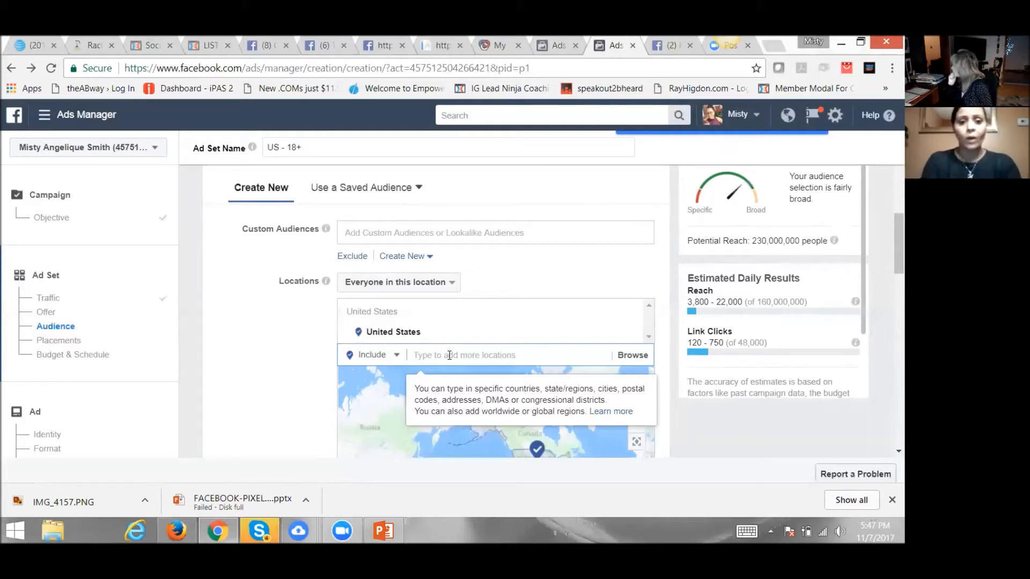
type("new")
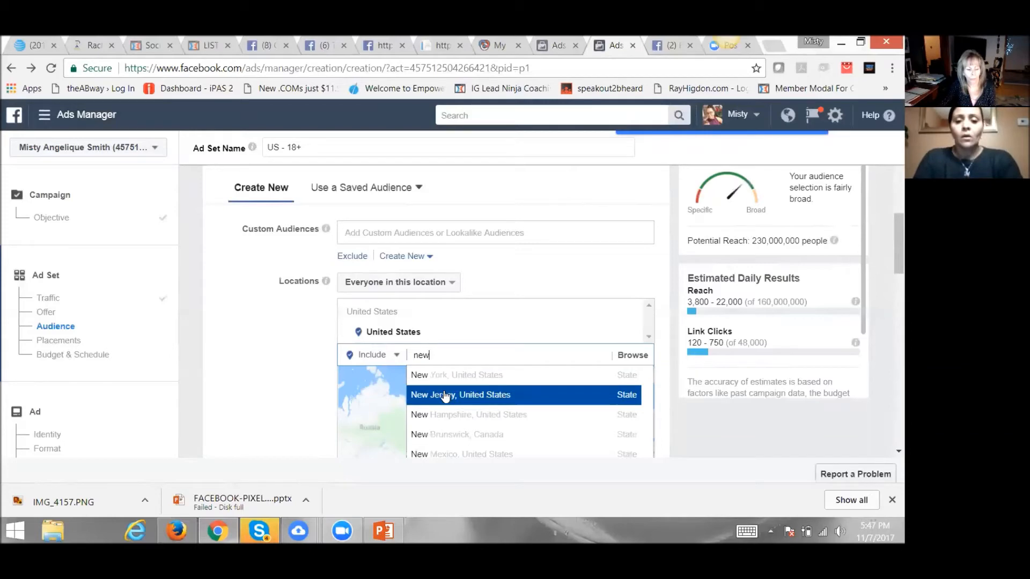
type(" zea")
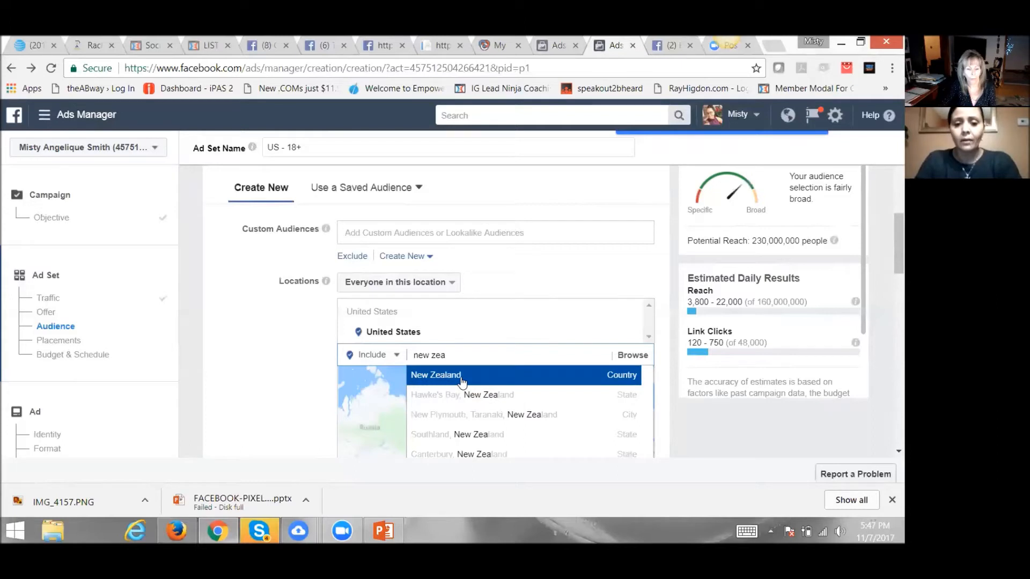
left_click(461, 378)
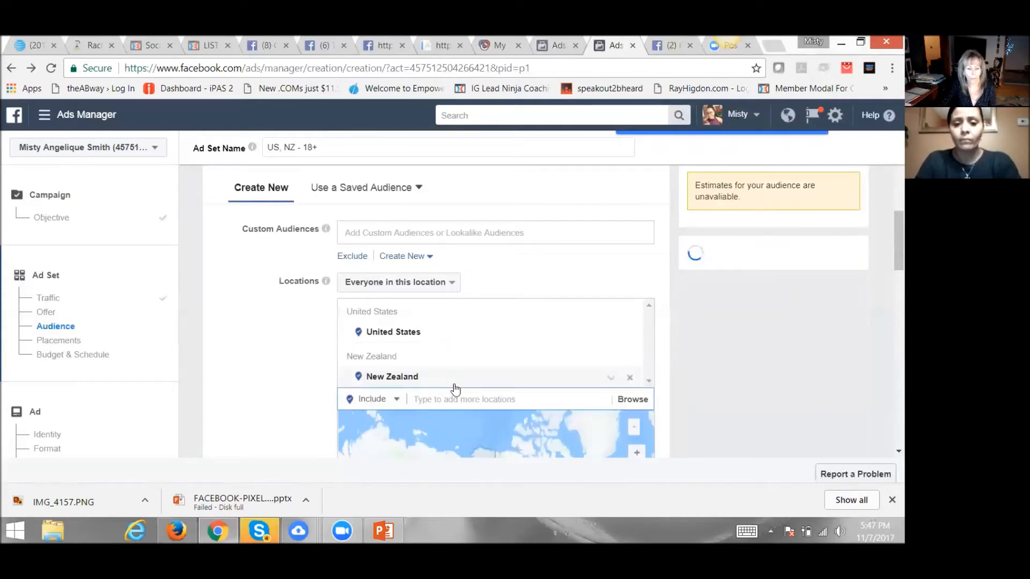
type("can")
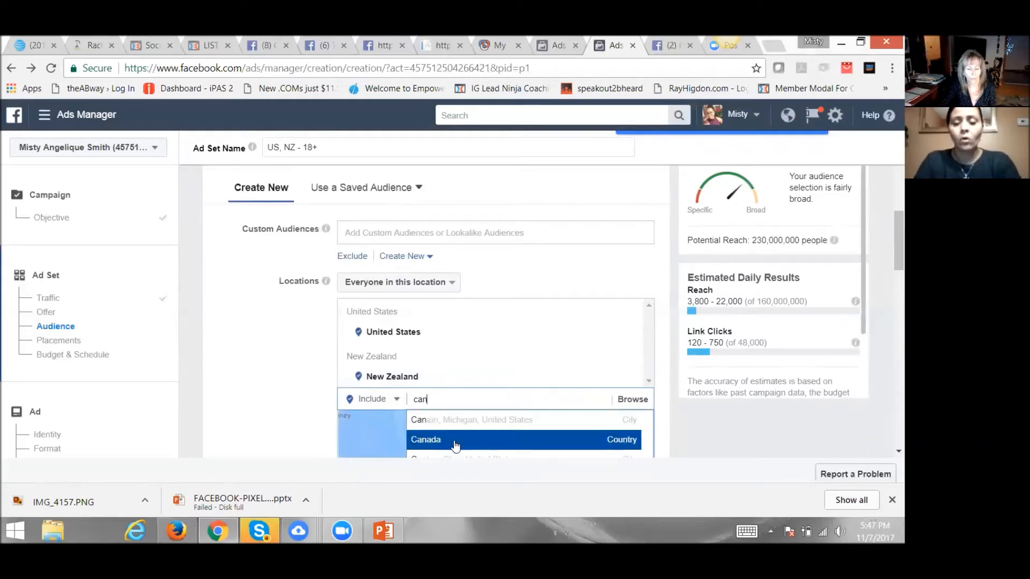
left_click(460, 440)
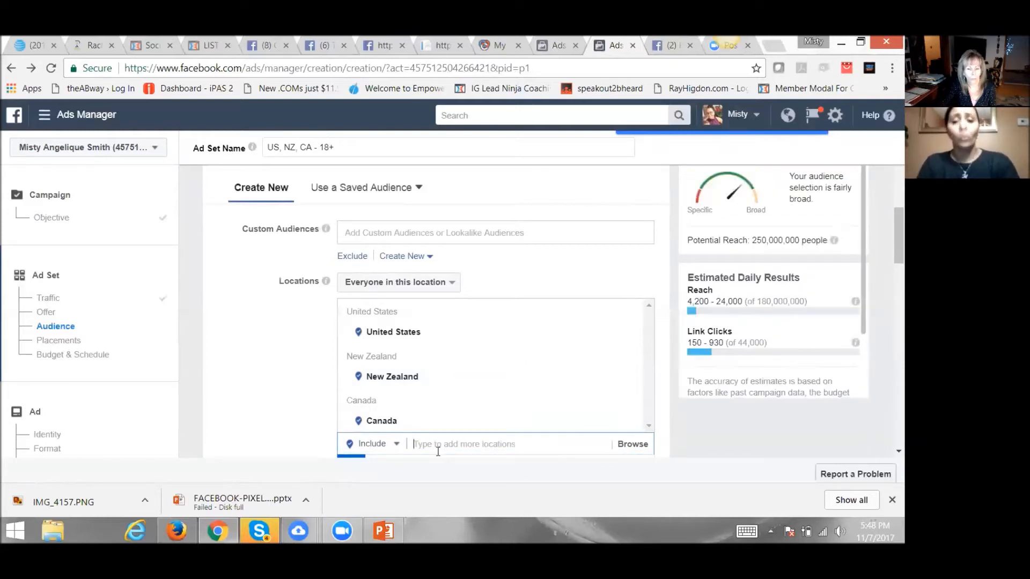
- Include the countries Australia and United Kingdom in the audience locations as well
scroll(437, 429, "down", 2)
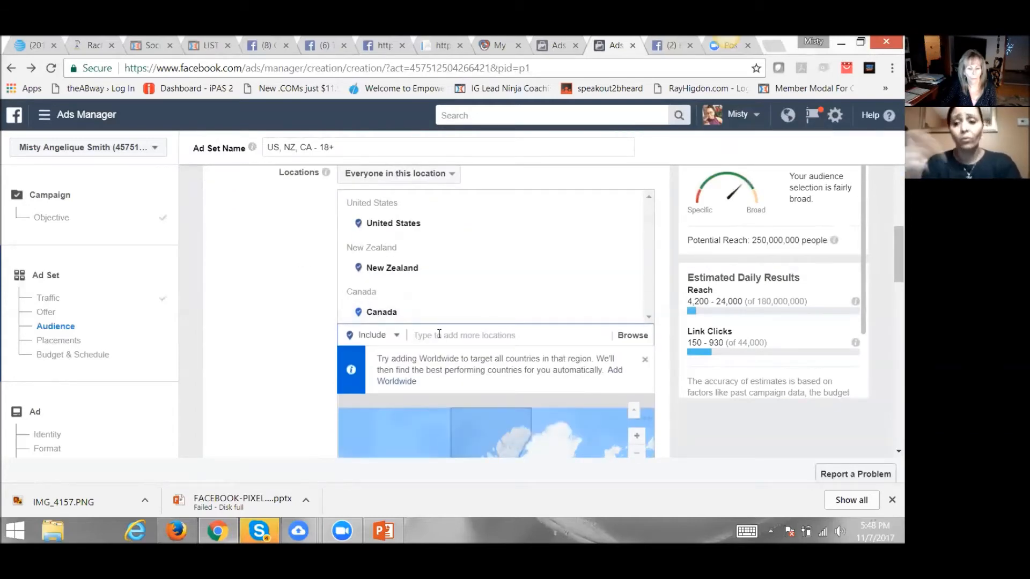
type("aus")
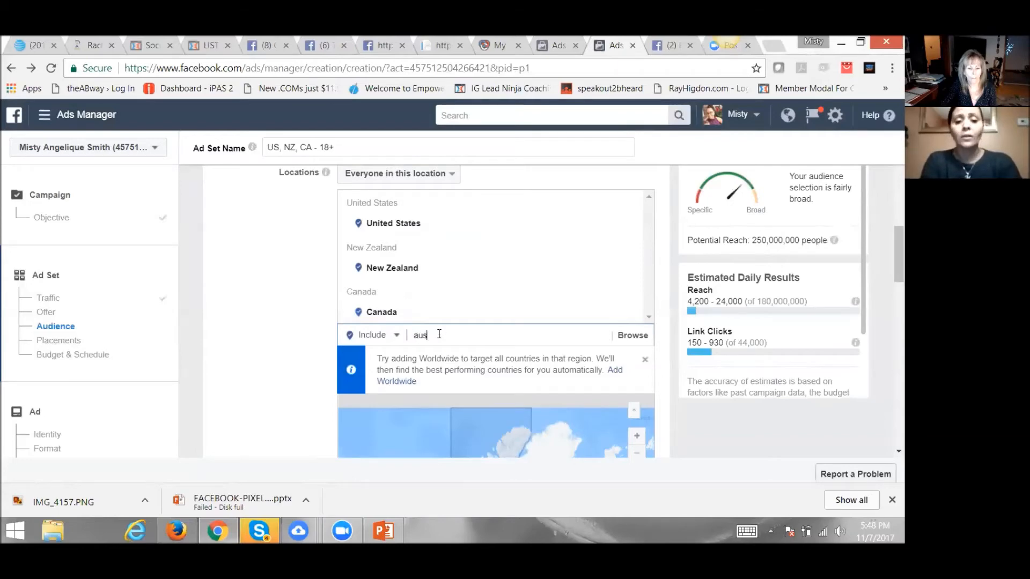
type("t")
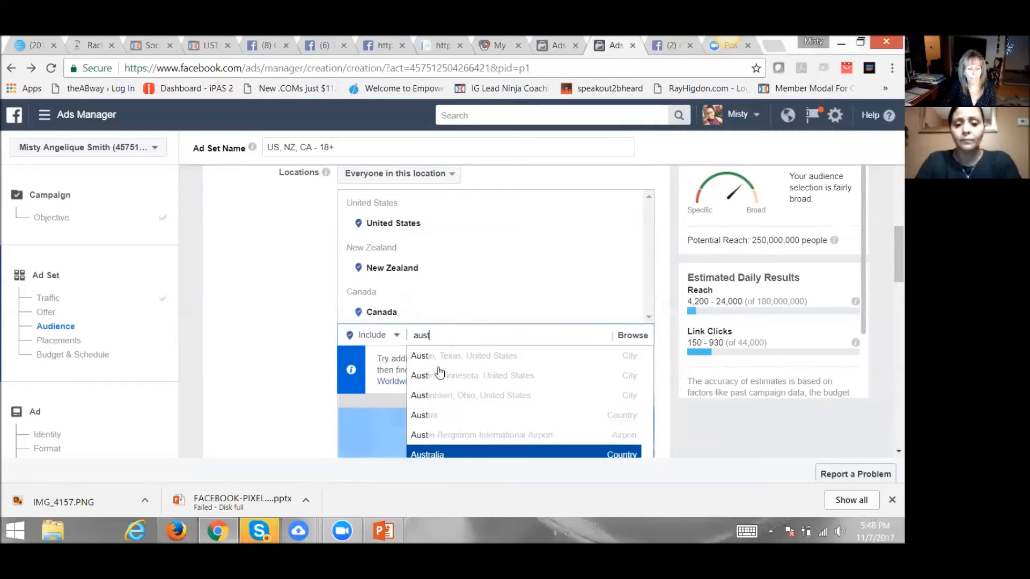
key("Return")
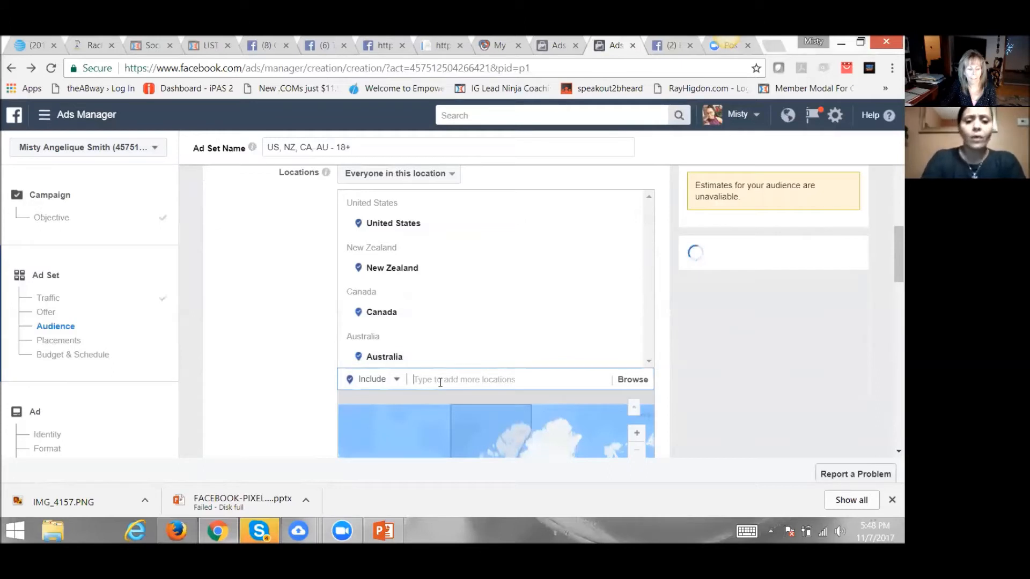
type("u")
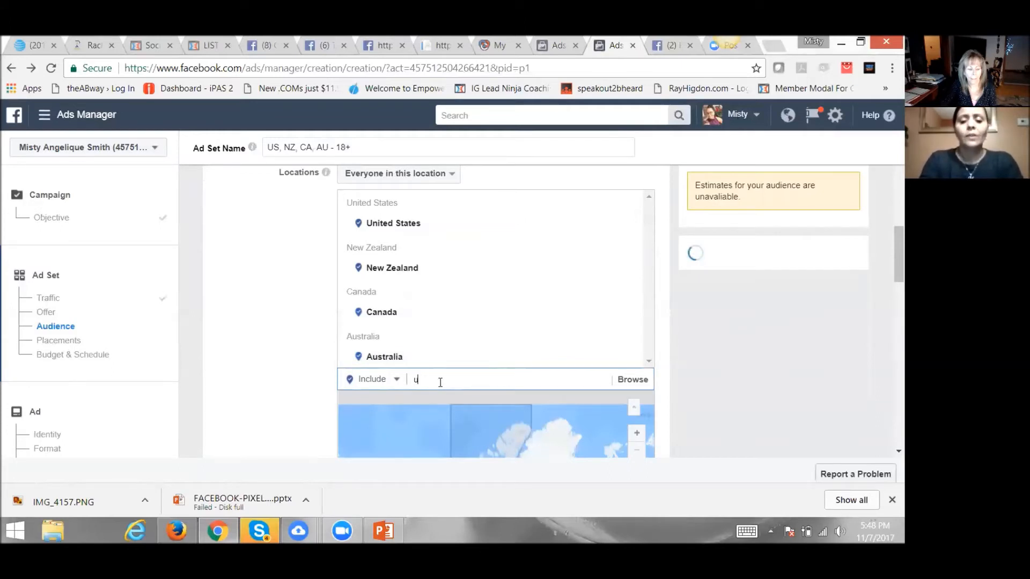
type("n")
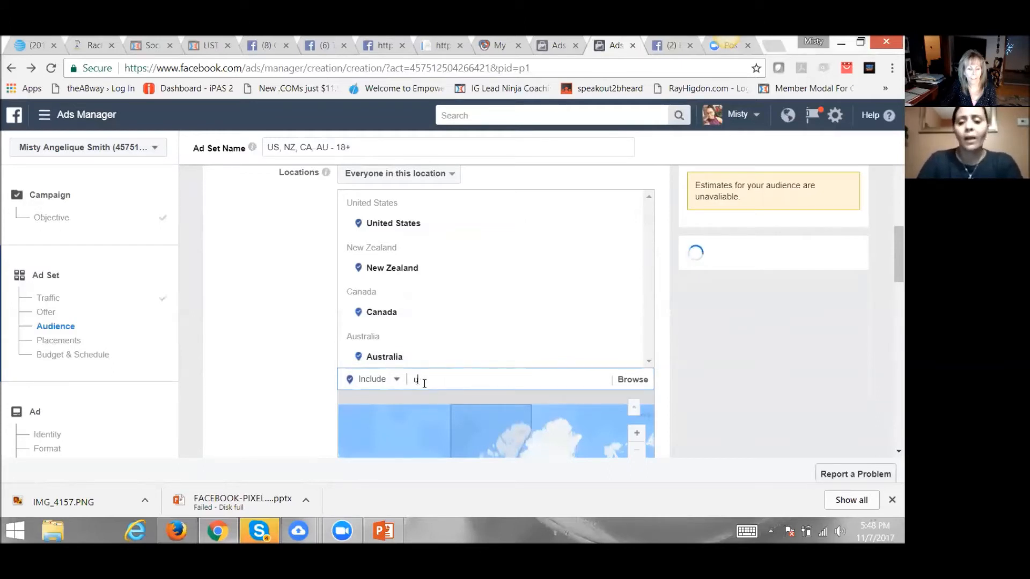
type("i")
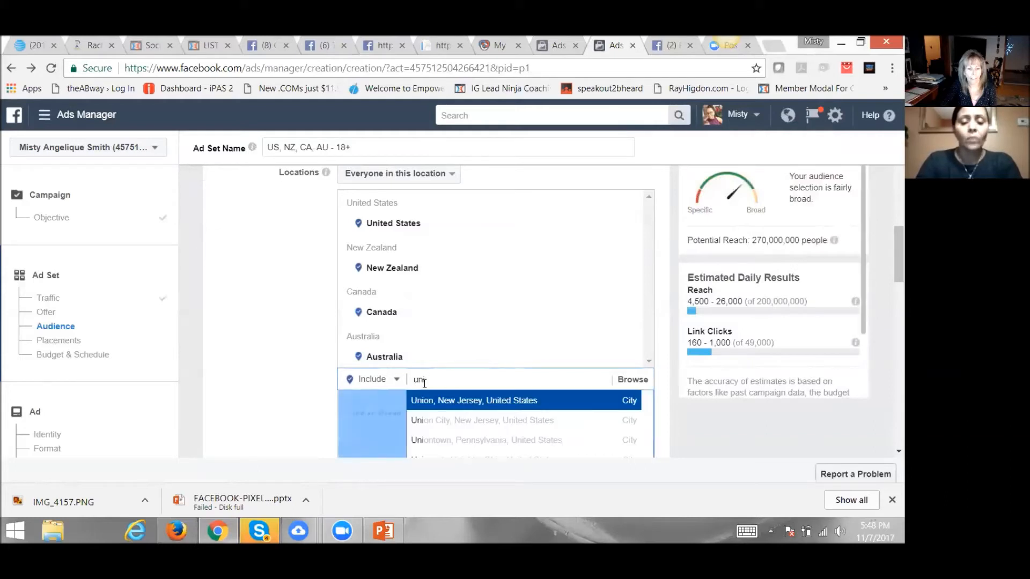
type("te")
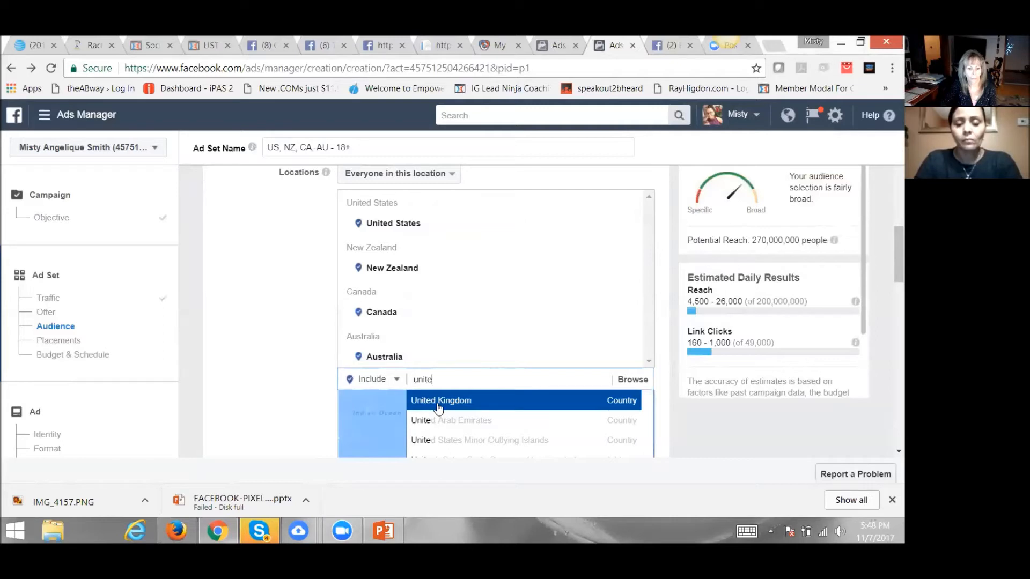
left_click(439, 406)
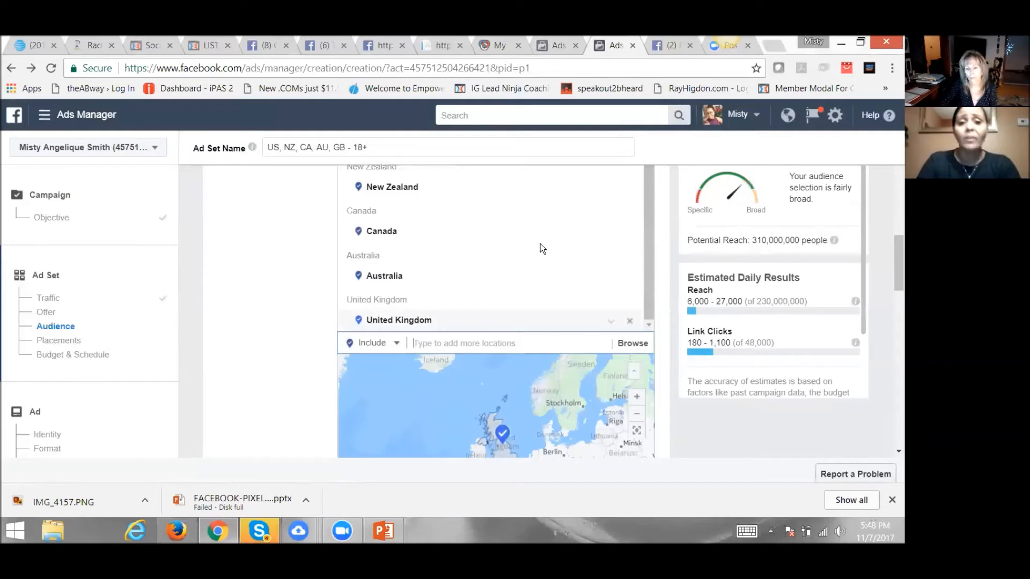
- Set the audience's minimum age to 21
scroll(480, 288, "down", 5)
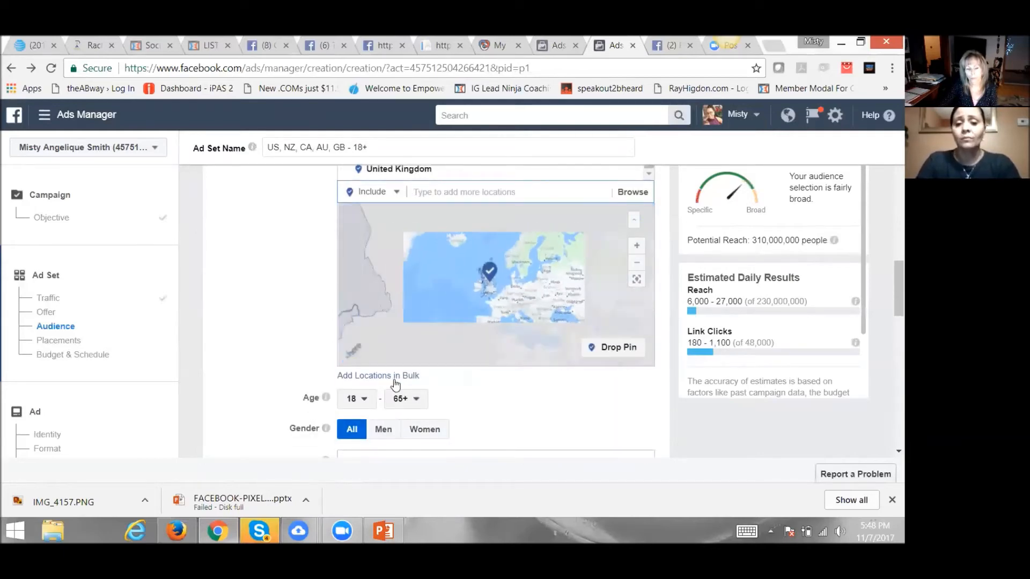
left_click(364, 400)
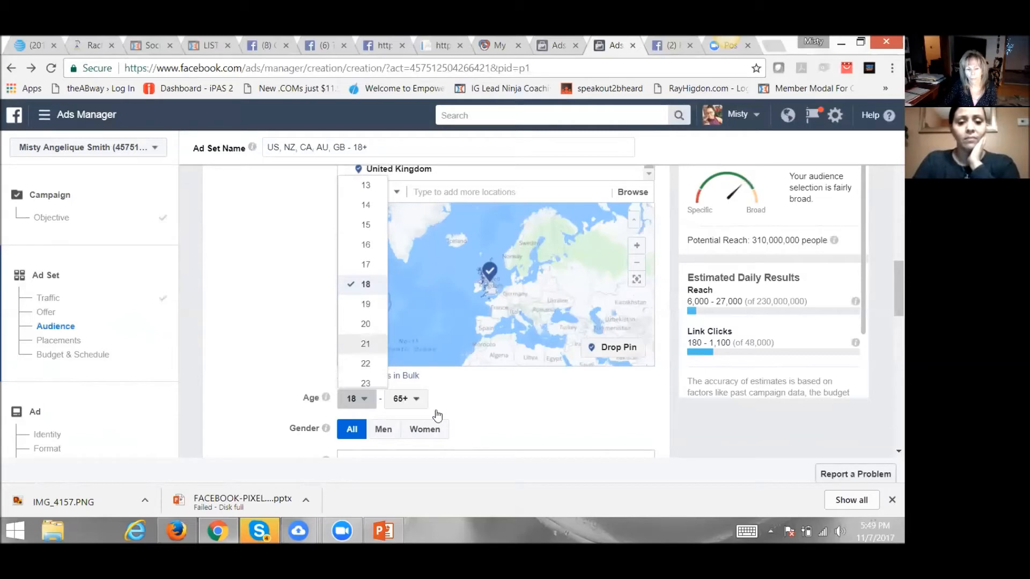
left_click(368, 343)
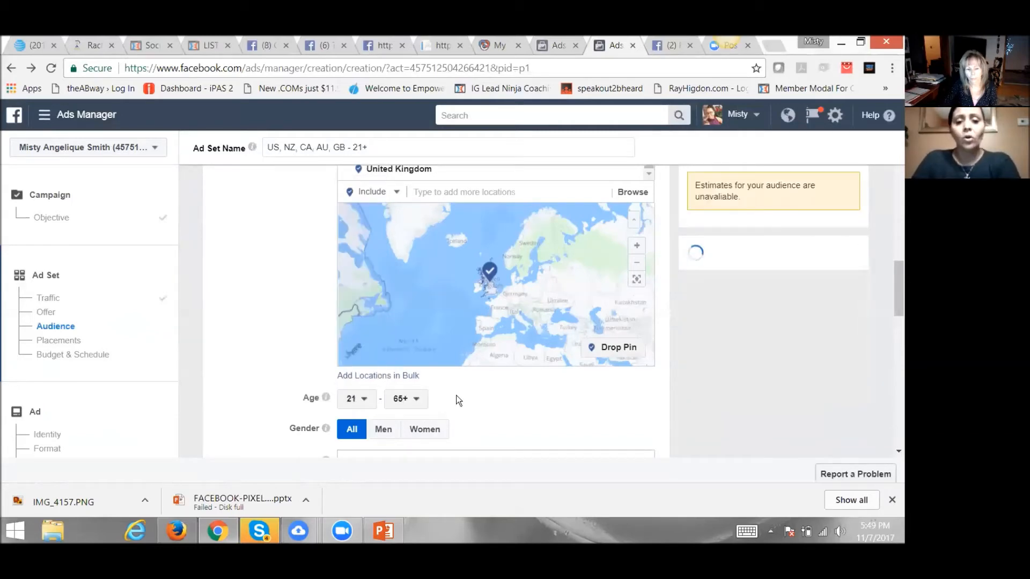
- Set the audience's language to English (All)
scroll(490, 406, "down", 2)
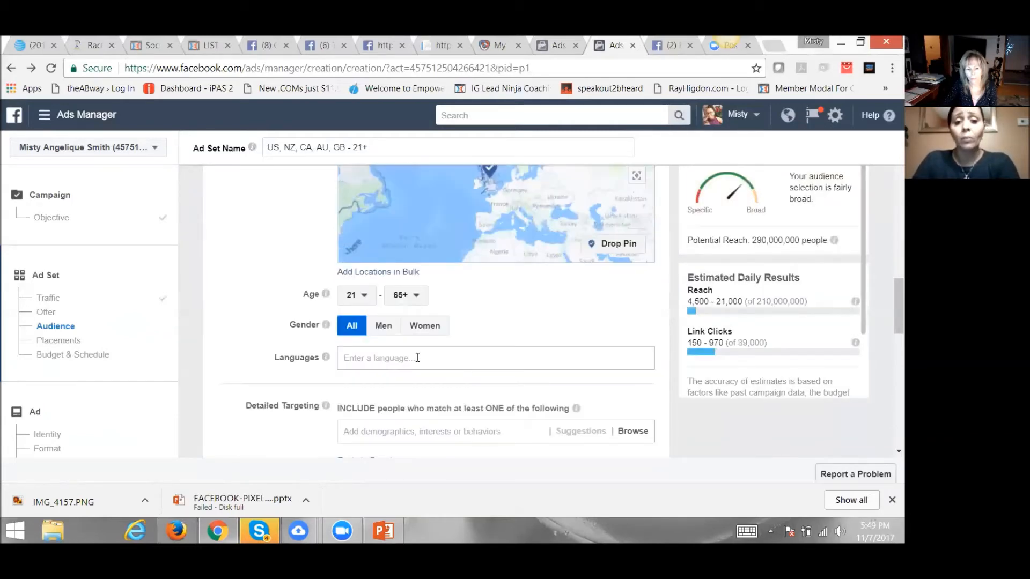
left_click(419, 363)
type("engl")
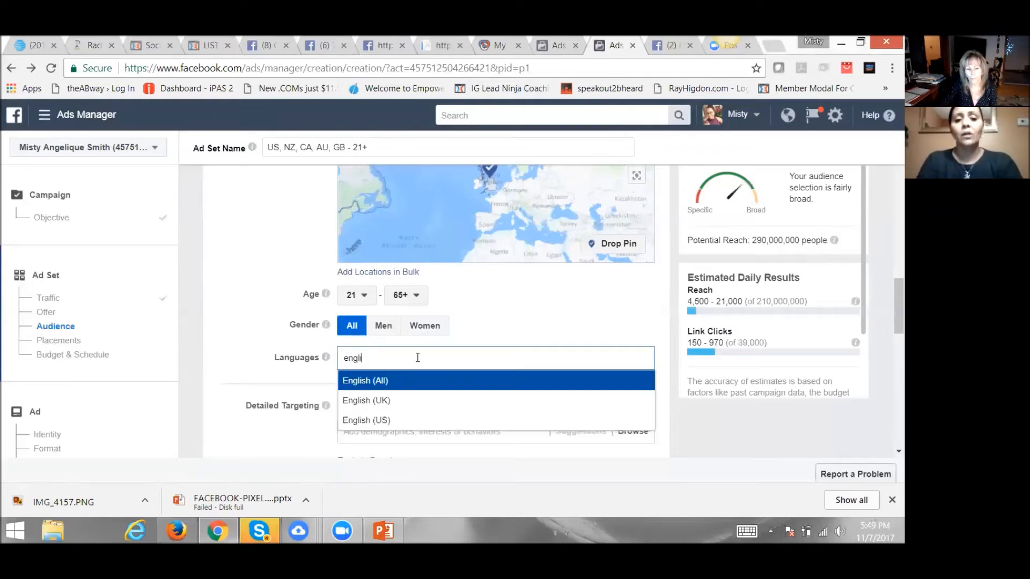
type("i")
left_click(390, 382)
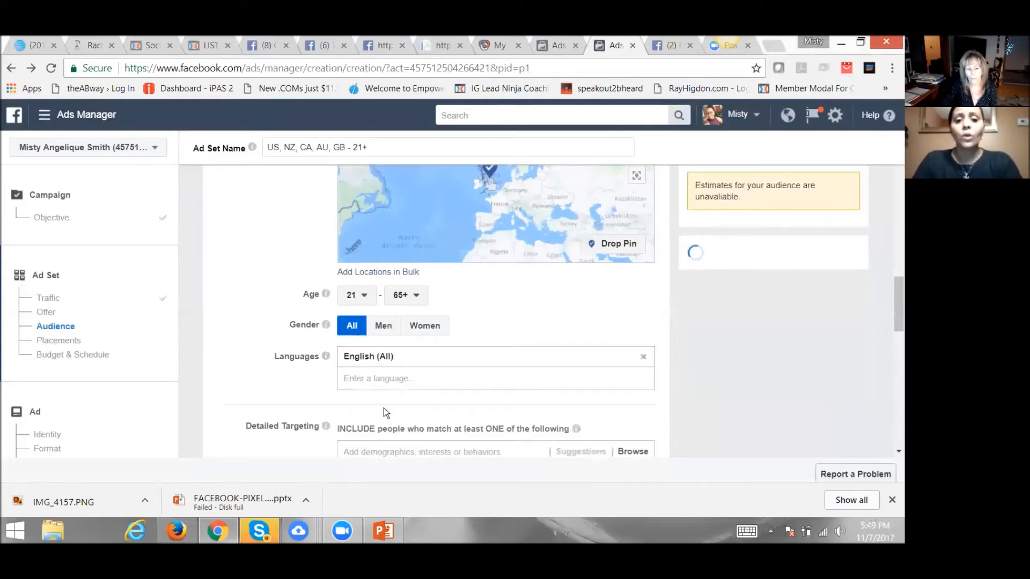
- Add the interest Jim Rohn to the audience's detailed targeting
scroll(384, 408, "down", 2)
scroll(384, 408, "down", 3)
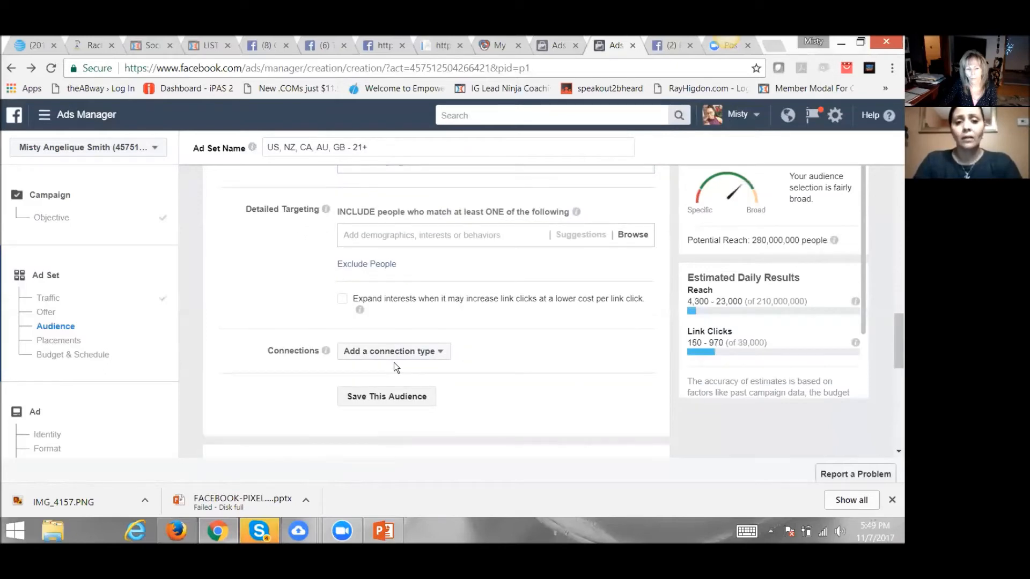
scroll(393, 362, "up", 7)
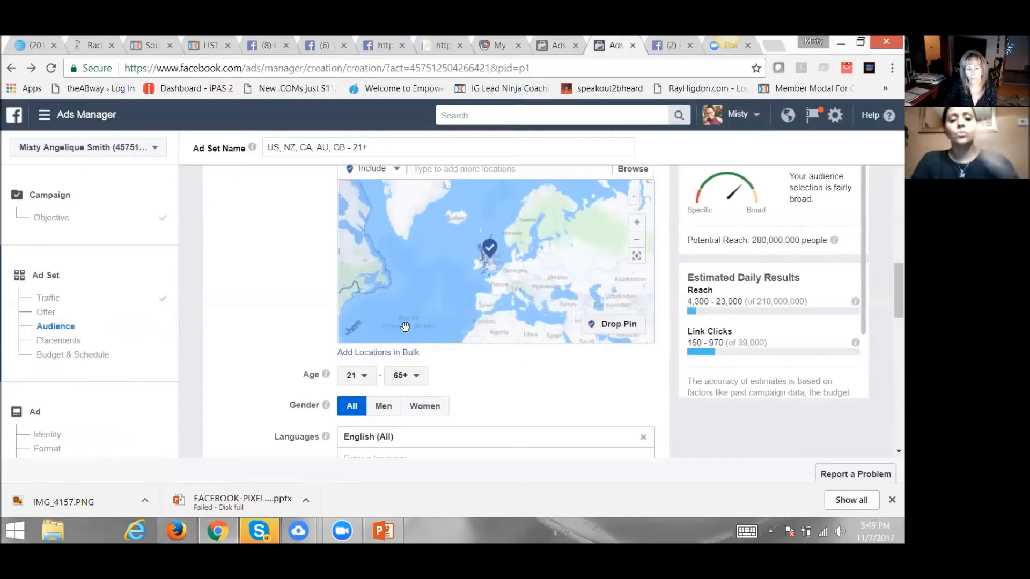
scroll(405, 327, "down", 1)
scroll(405, 326, "up", 1)
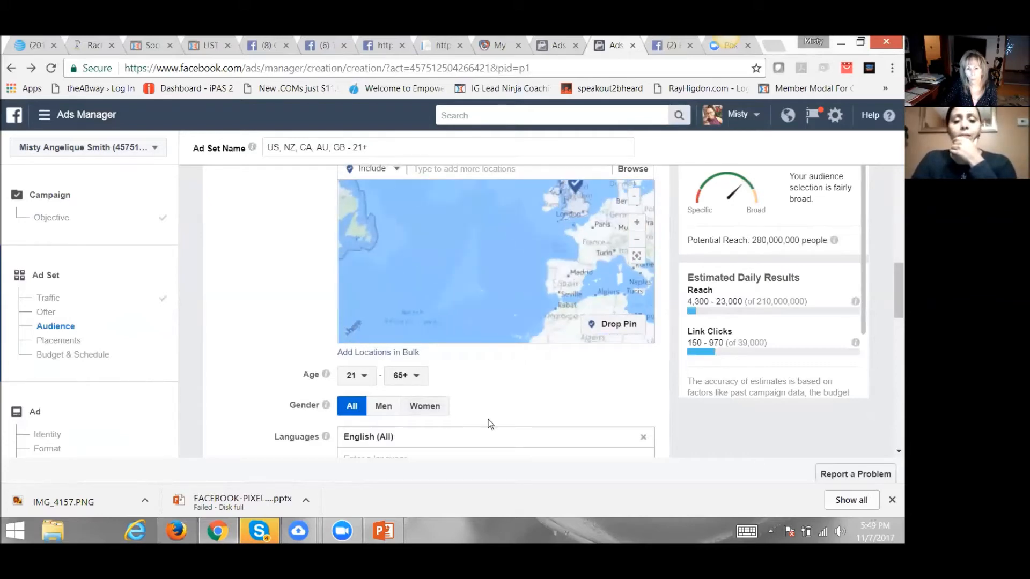
scroll(490, 424, "down", 4)
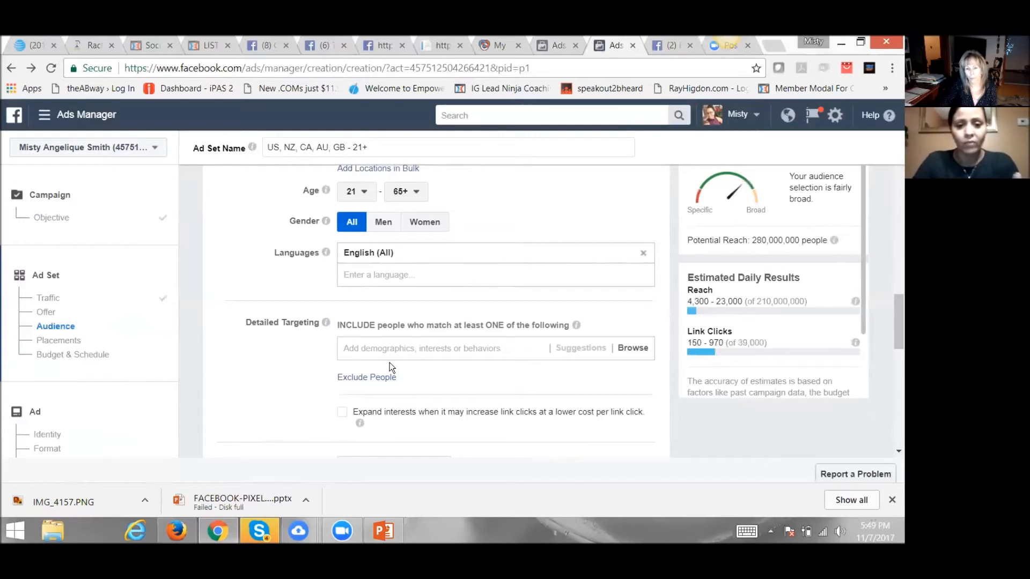
left_click(365, 352)
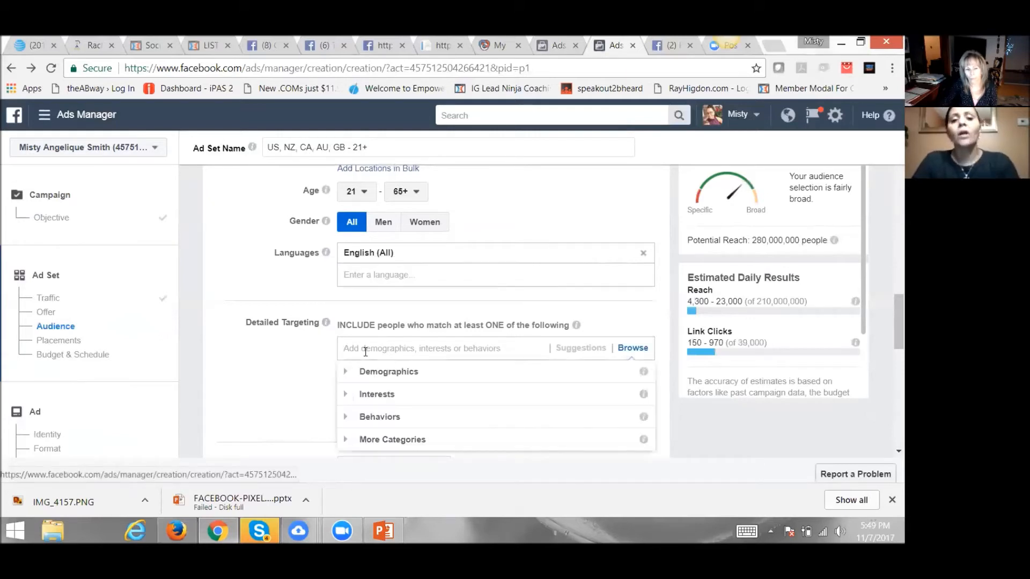
type("jim")
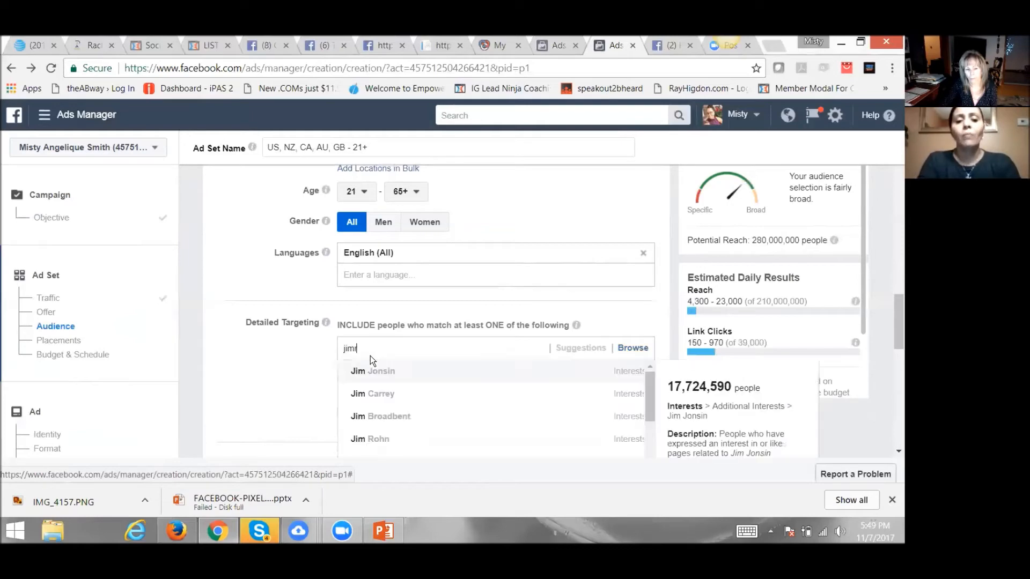
key("BackSpace")
key("BackSpace")
key("BackSpace")
type("jim")
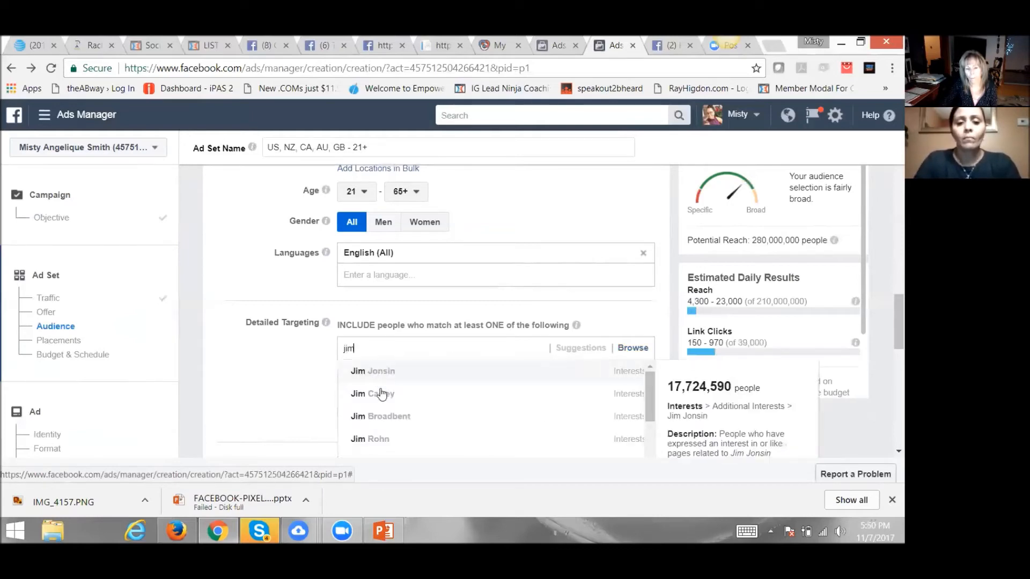
left_click(385, 440)
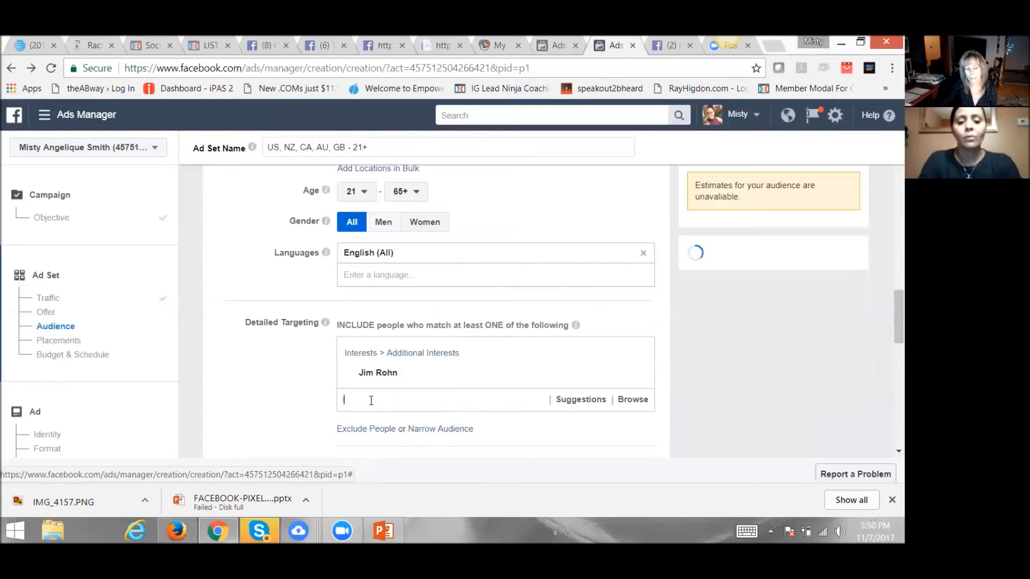
- Include the interests les brown and Steve Harvey in the detailed targeting as well
type("les br")
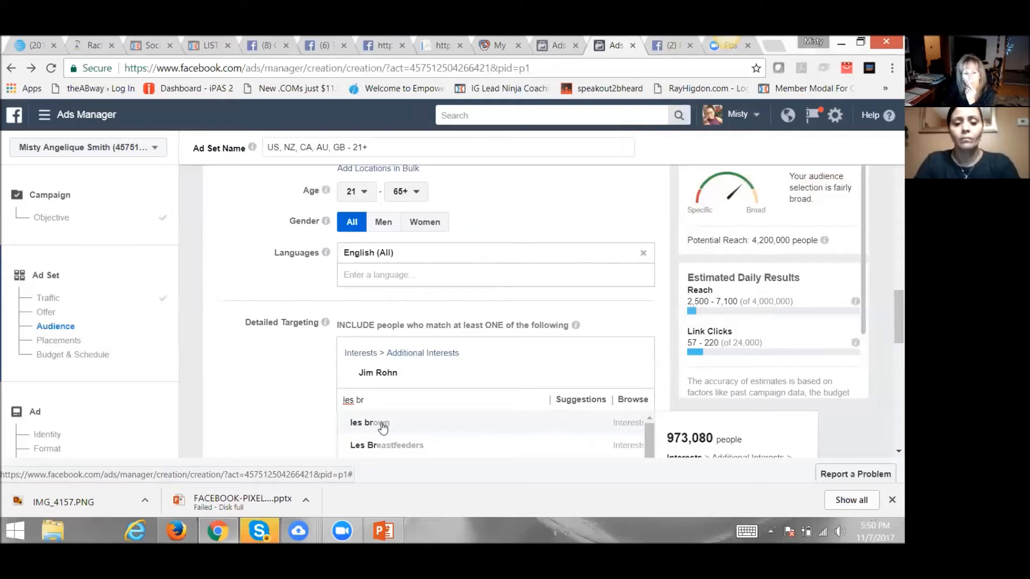
left_click(382, 428)
type("steve")
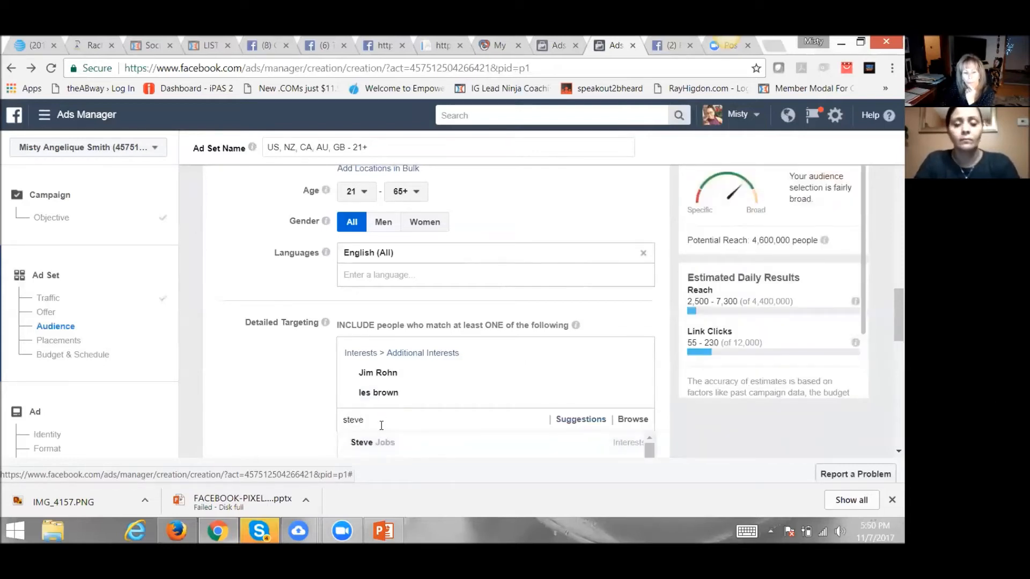
scroll(382, 423, "down", 1)
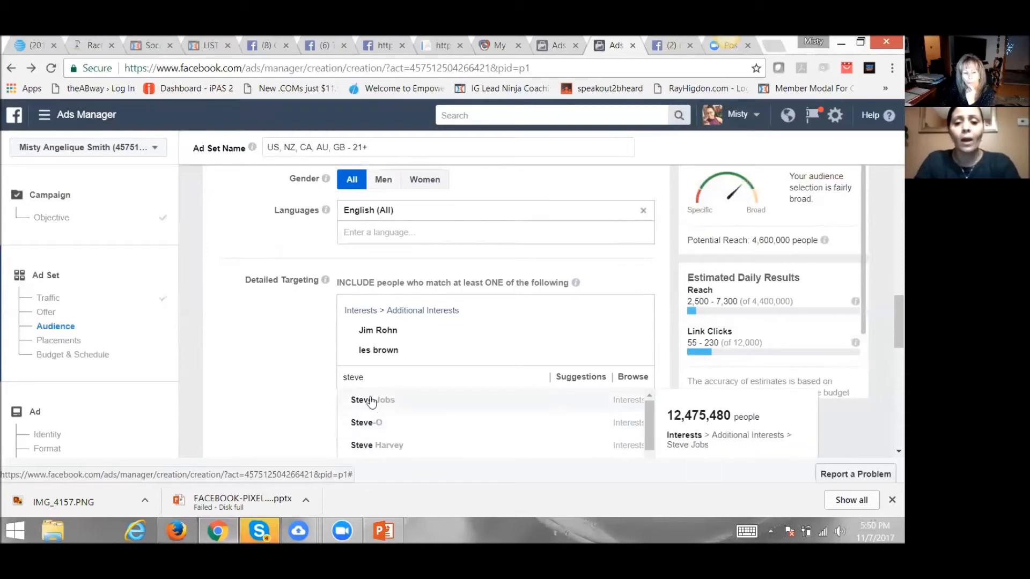
type("har")
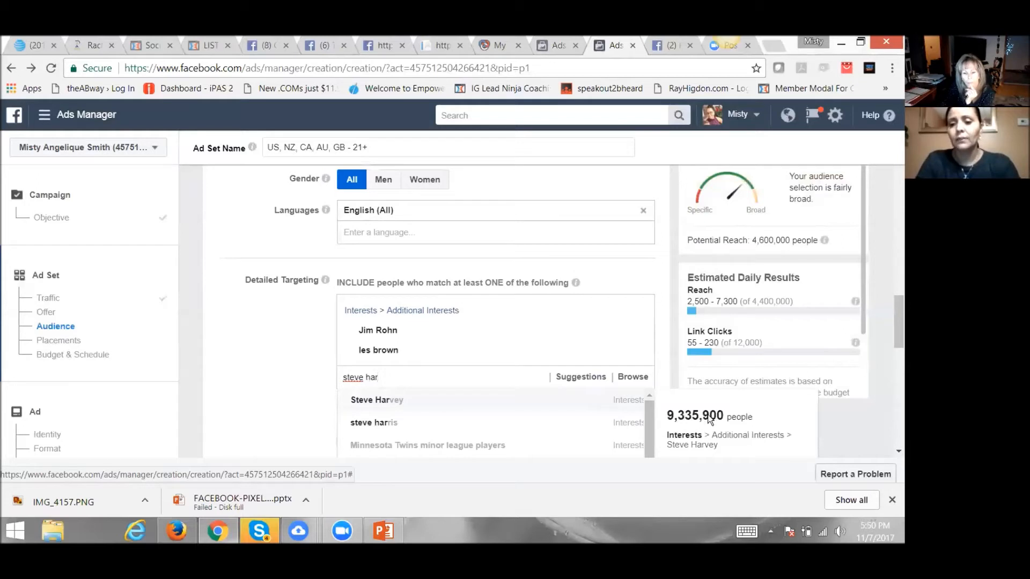
mouse_move(391, 346)
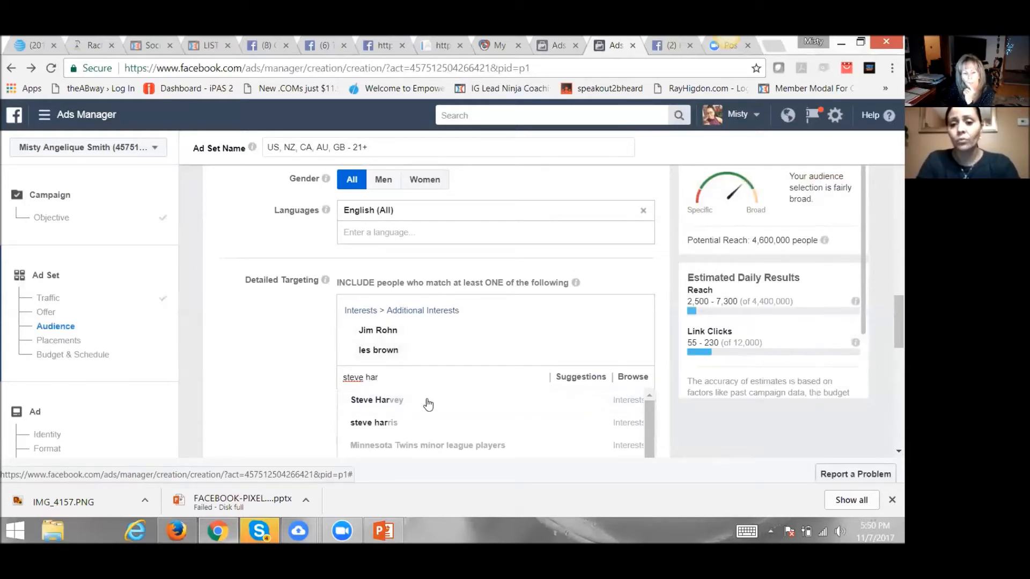
mouse_move(498, 409)
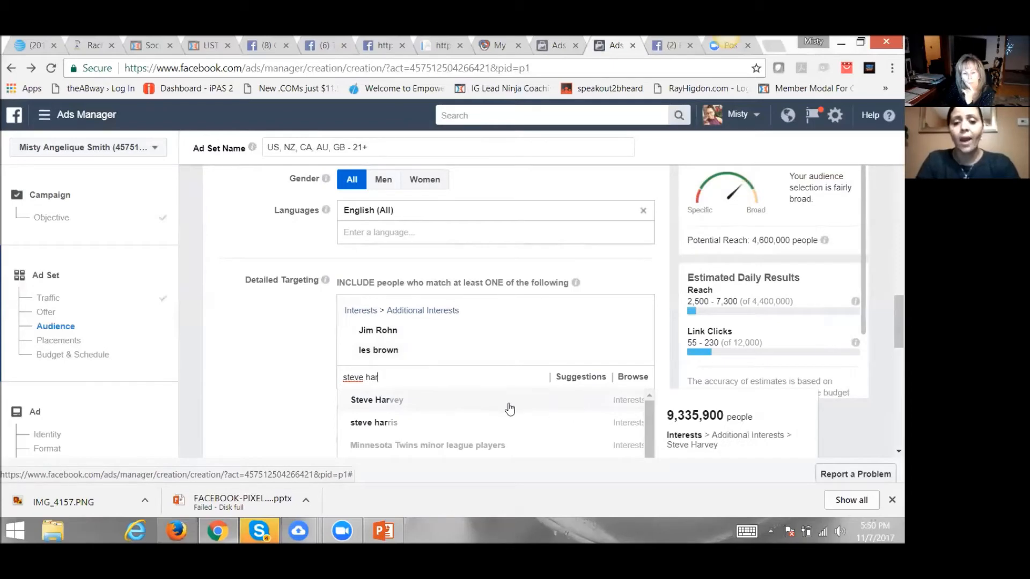
left_click(484, 399)
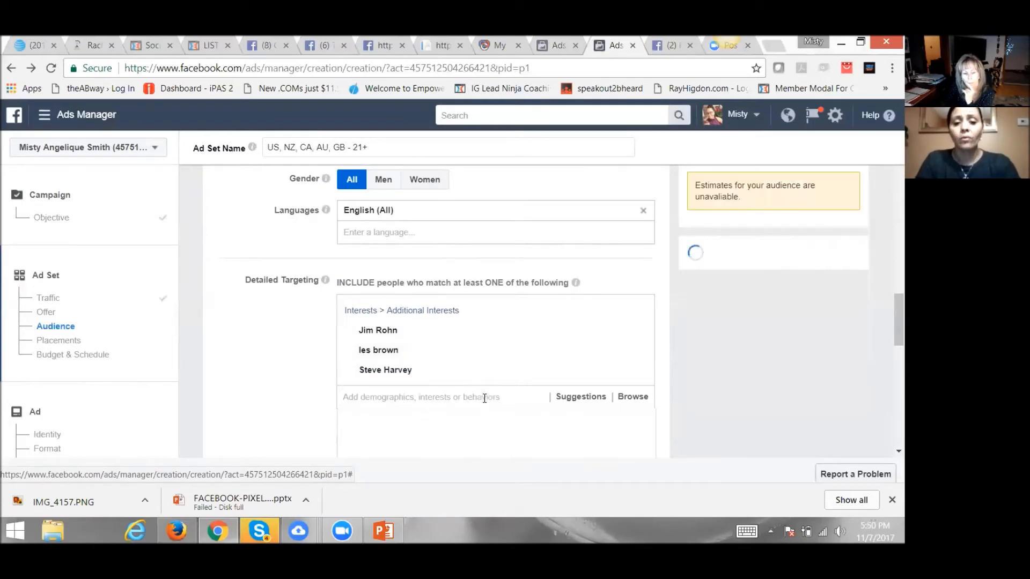
- Add Joyce Meyer as another interest in the detailed targeting
scroll(489, 414, "down", 1)
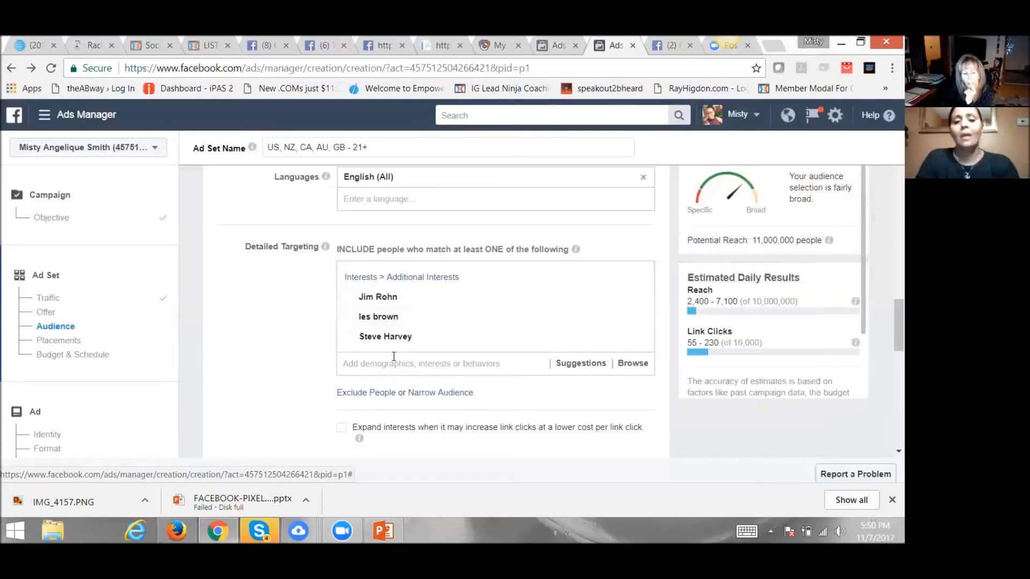
type("joyv")
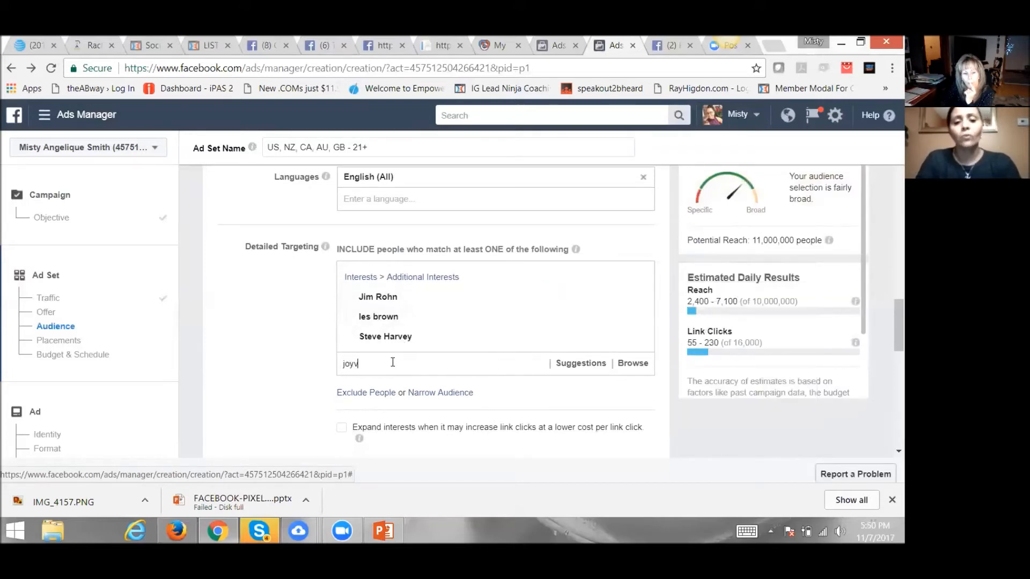
key("BackSpace")
type("ce")
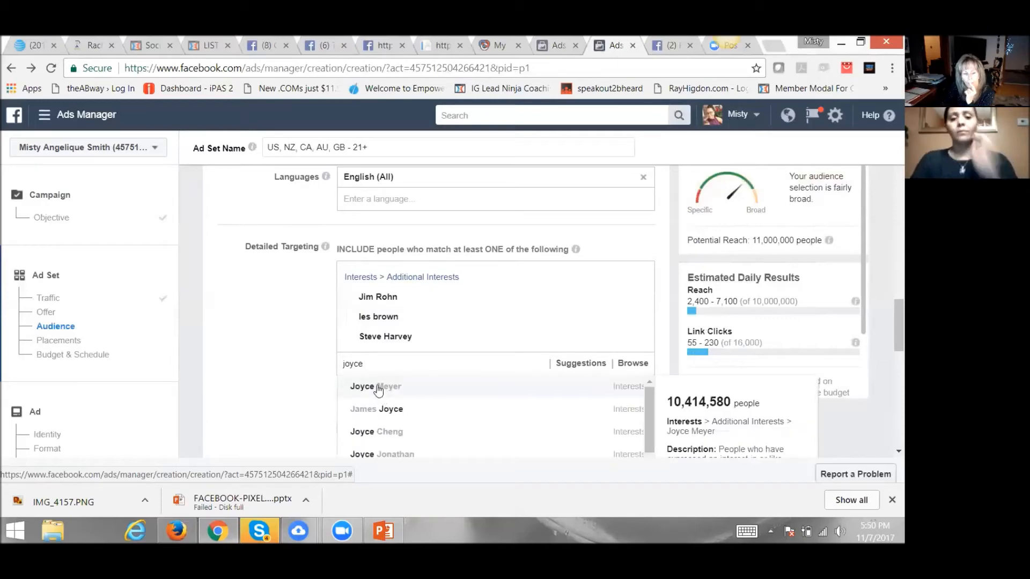
left_click(377, 387)
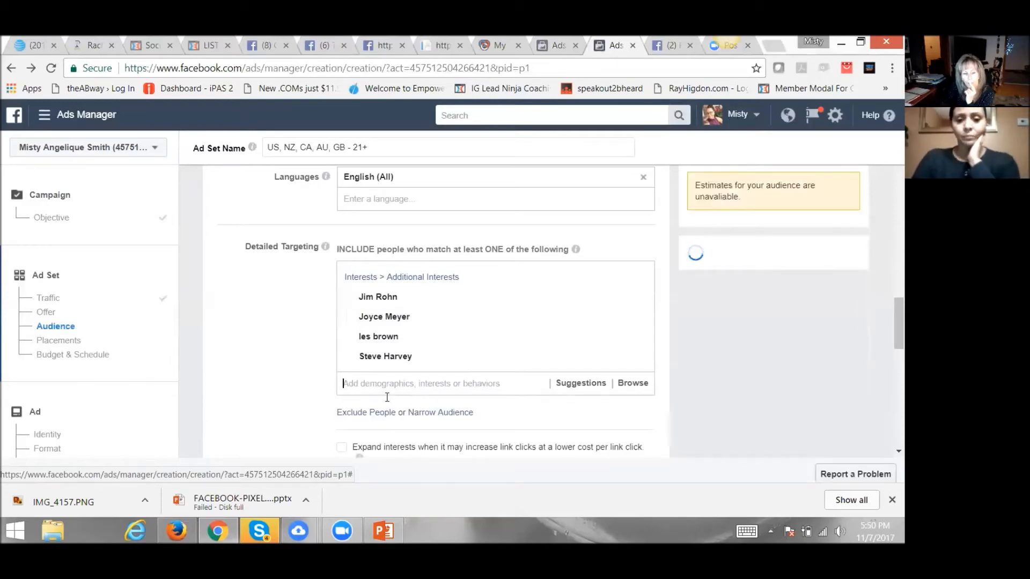
- Review the audience's targeting settings, estimated daily results and the ad placement options
scroll(395, 416, "down", 4)
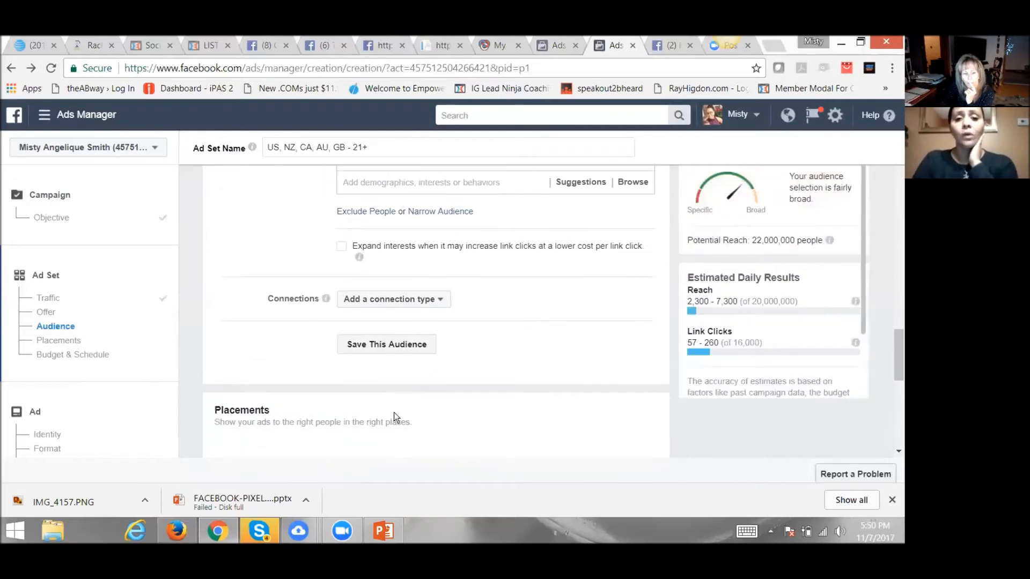
scroll(395, 416, "up", 2)
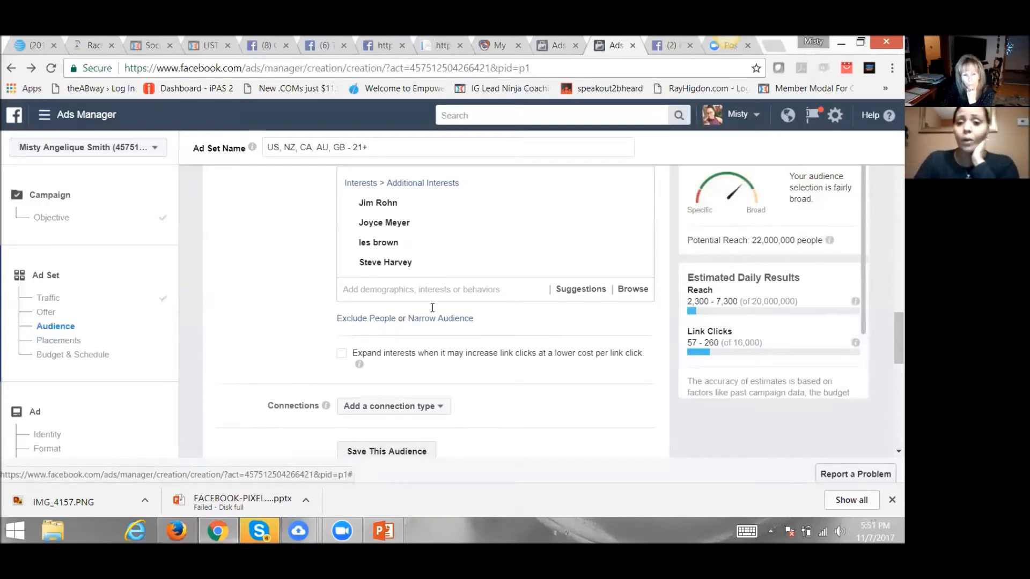
mouse_move(439, 244)
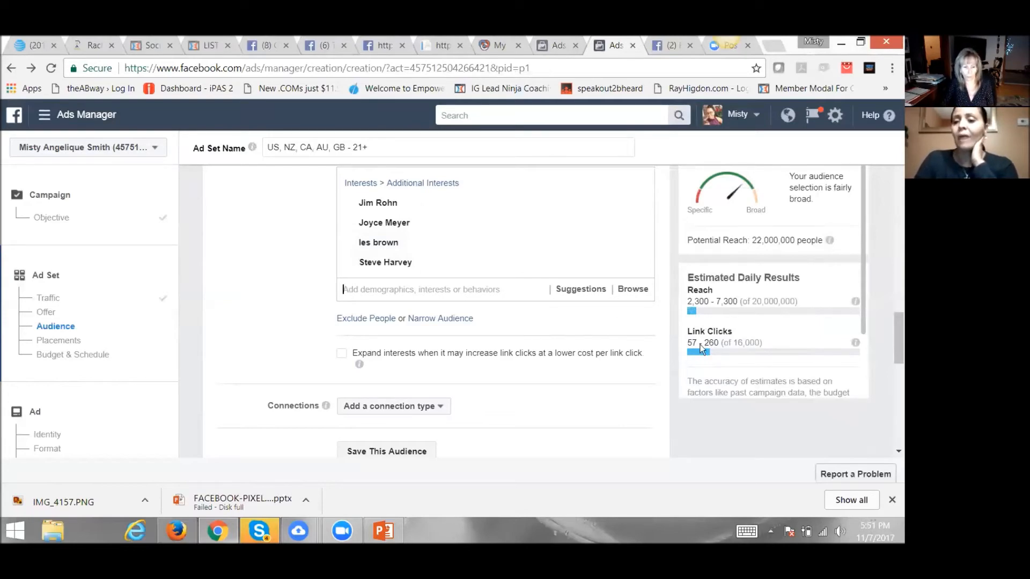
scroll(584, 267, "up", 2)
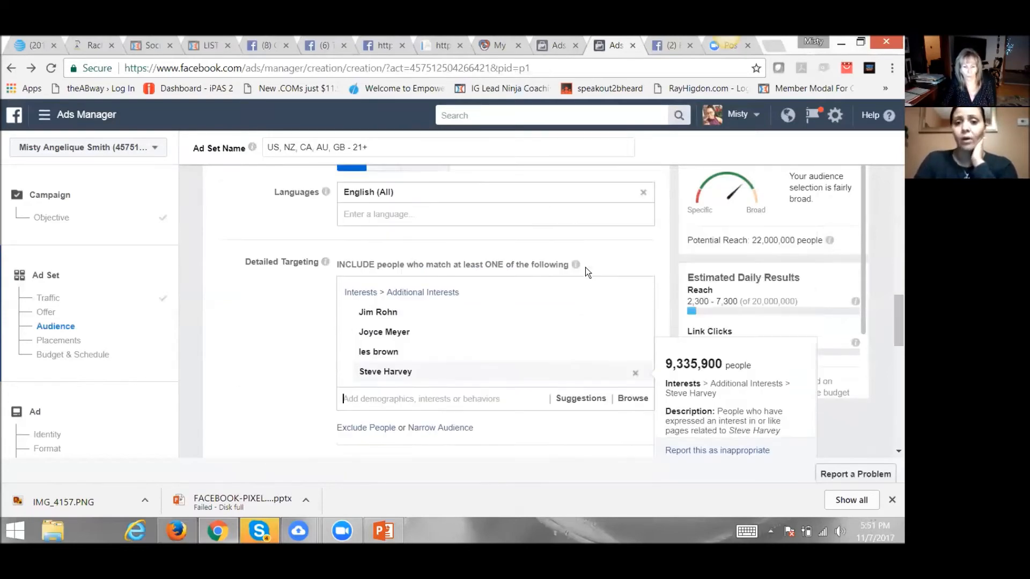
scroll(585, 267, "up", 5)
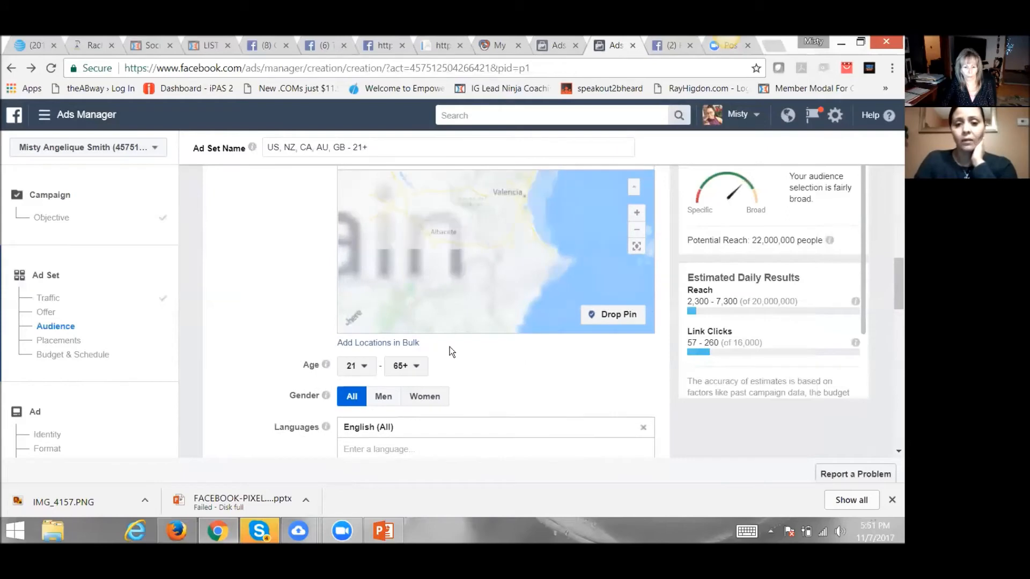
scroll(450, 347, "down", 4)
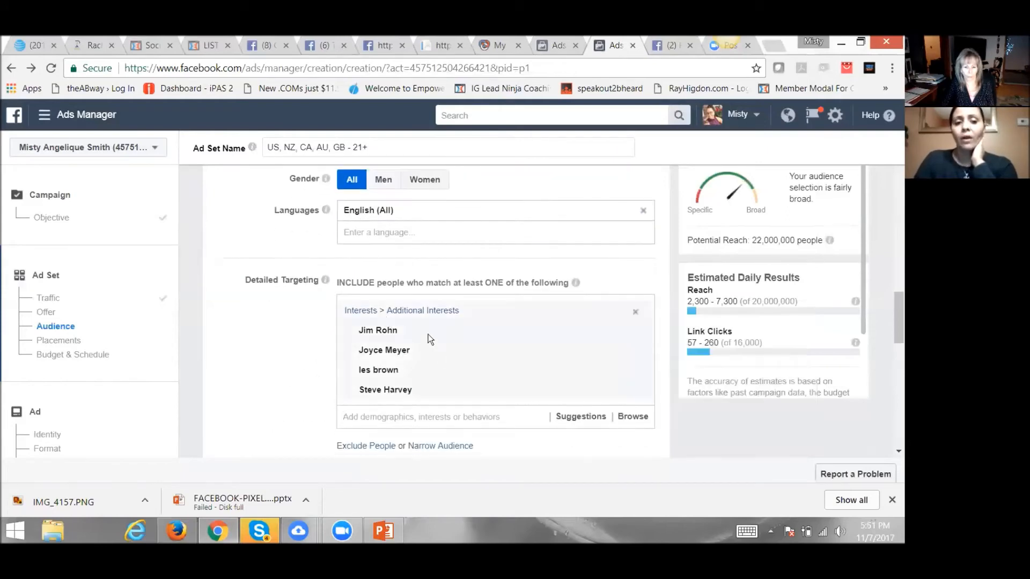
mouse_move(445, 394)
scroll(445, 394, "down", 2)
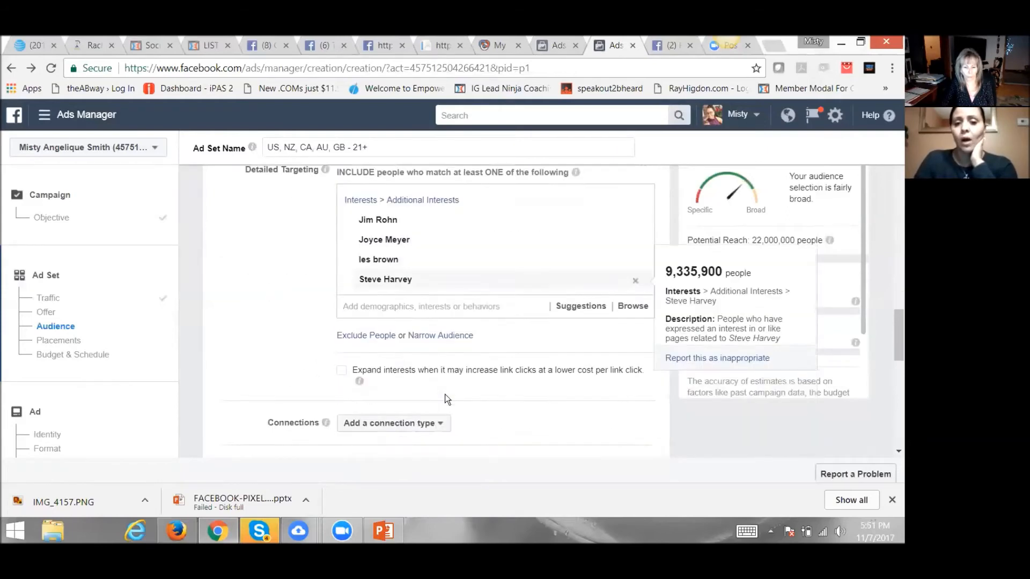
scroll(445, 394, "down", 2)
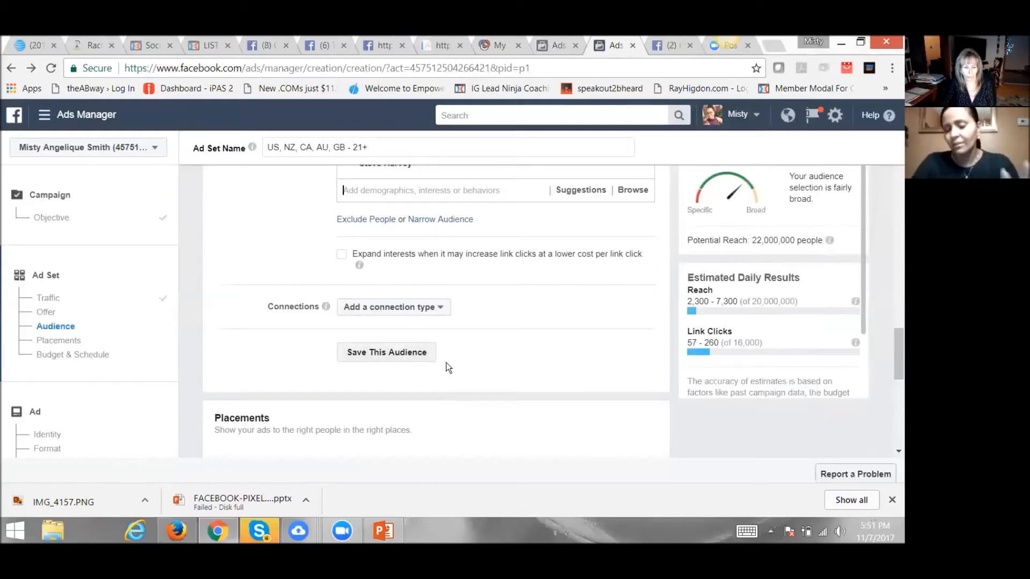
scroll(471, 374, "down", 3)
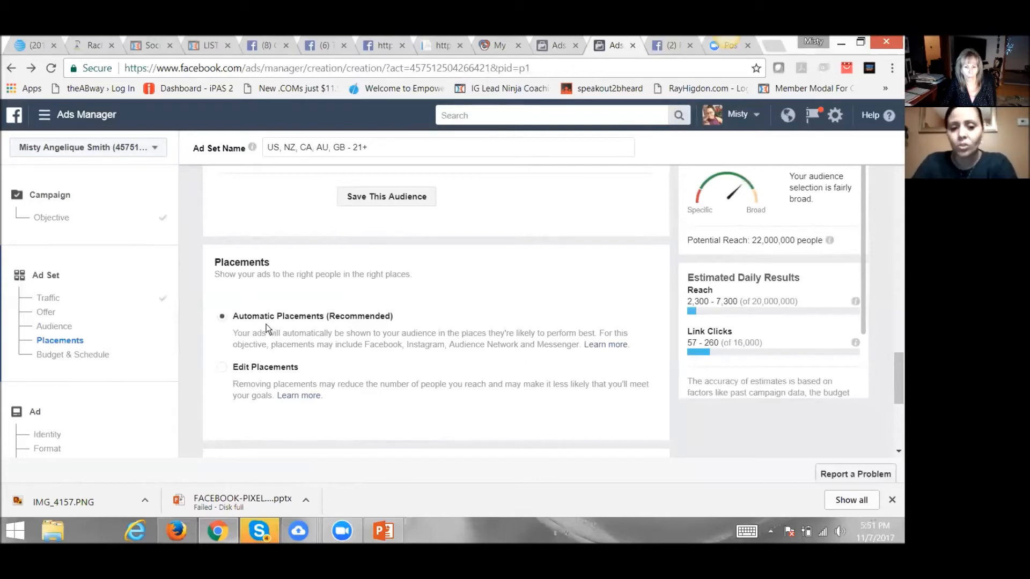
- Switch the ad set's schedule to a set start and end date
scroll(341, 352, "down", 3)
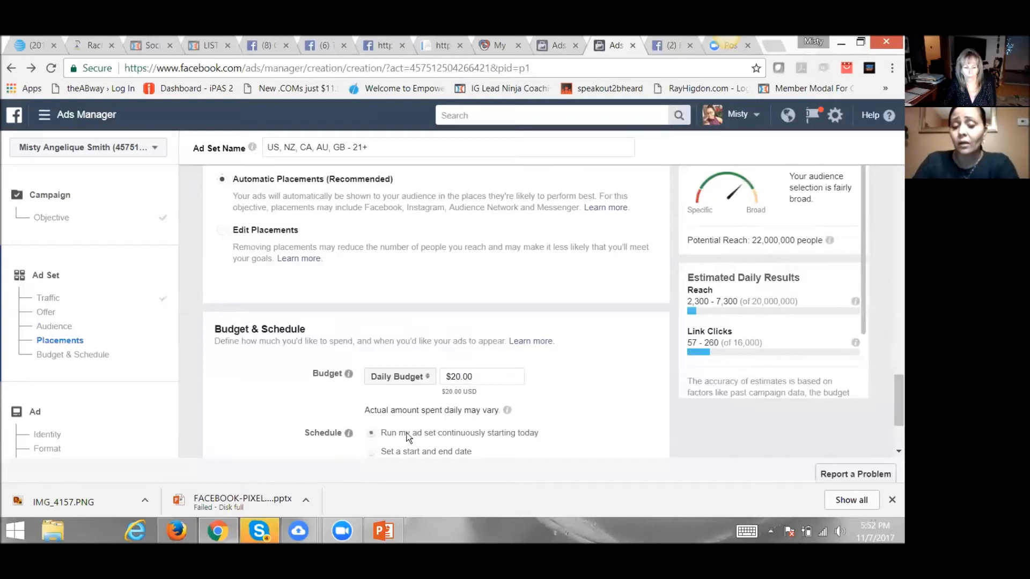
left_click(371, 452)
scroll(365, 441, "down", 2)
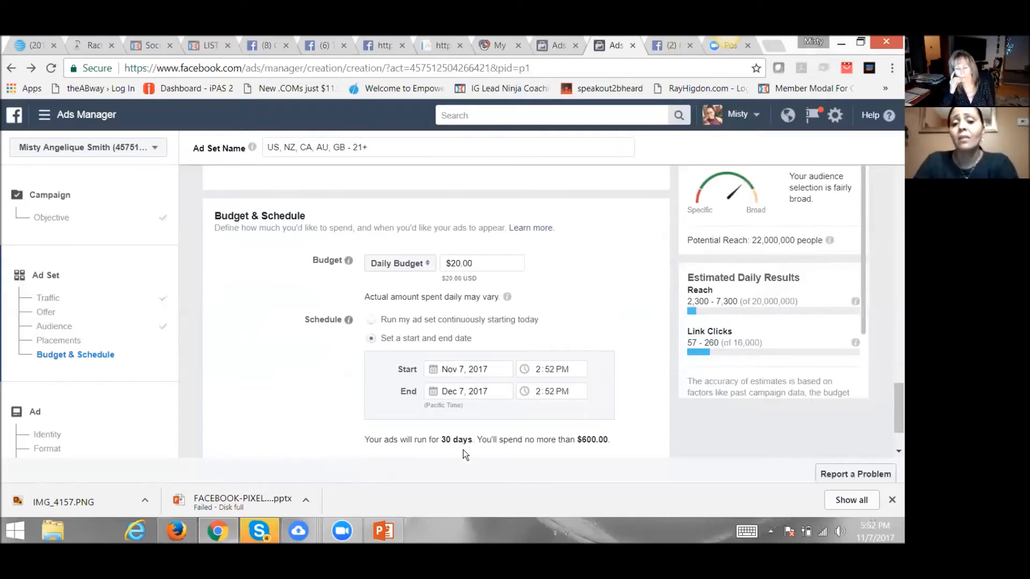
- Set the ad set's daily budget to $5.00 and check the remaining schedule options
left_click(460, 265)
key("BackSpace")
key("BackSpace")
type("5")
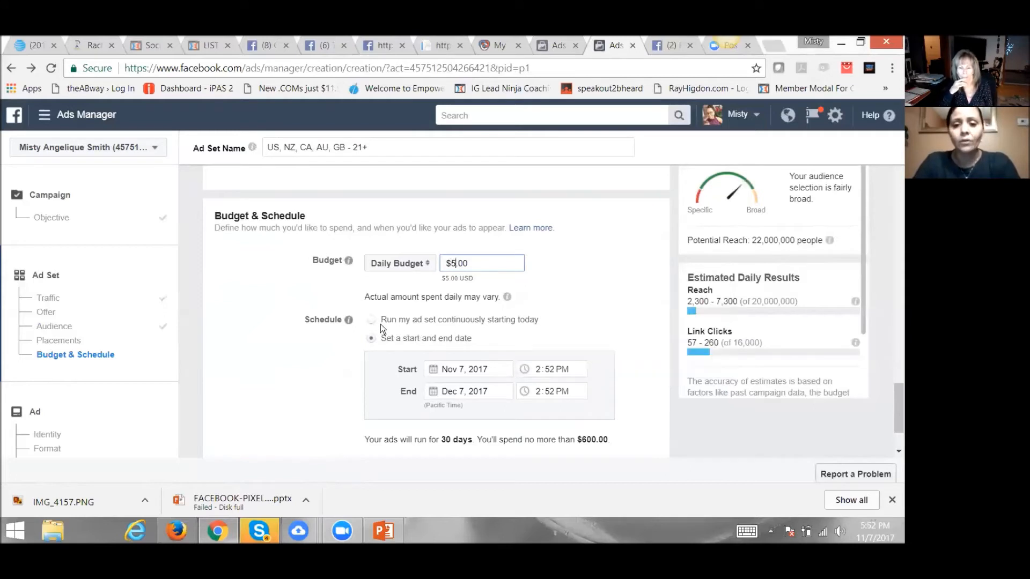
scroll(315, 307, "down", 1)
scroll(315, 312, "down", 1)
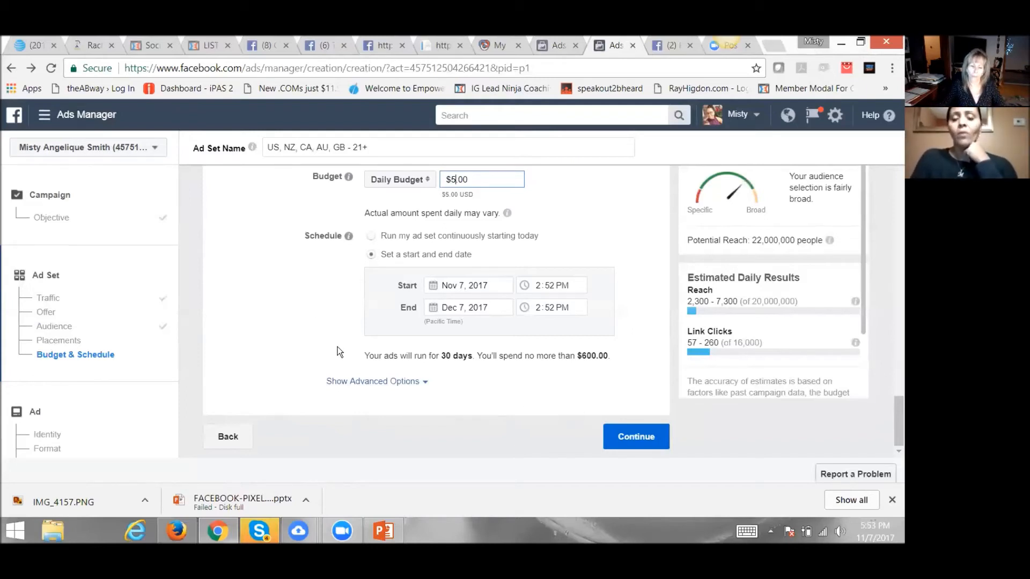
- Continue to the ad setup and choose the page listed directly below Forever Fans as the ad's Facebook Page
left_click(626, 437)
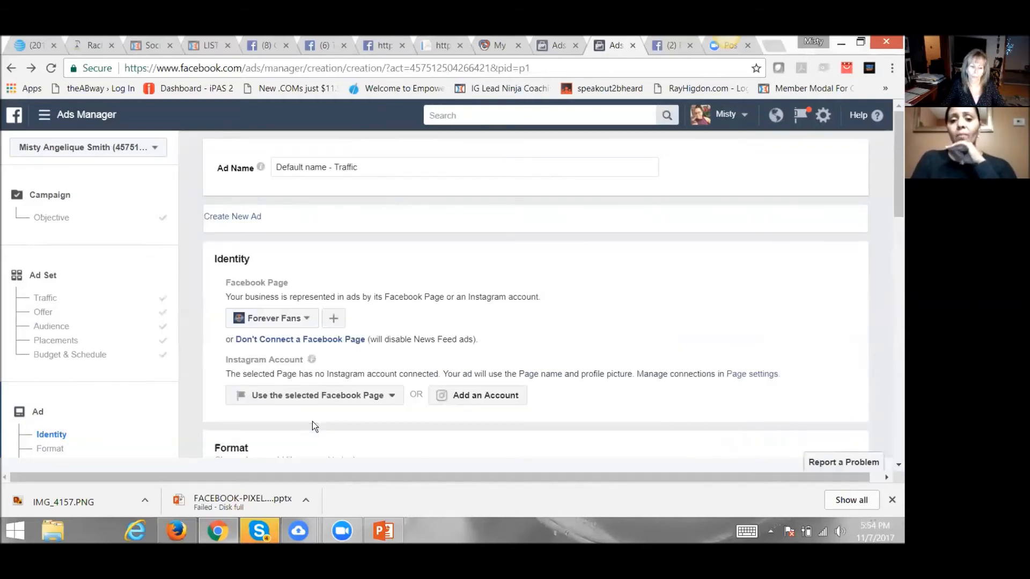
left_click(306, 319)
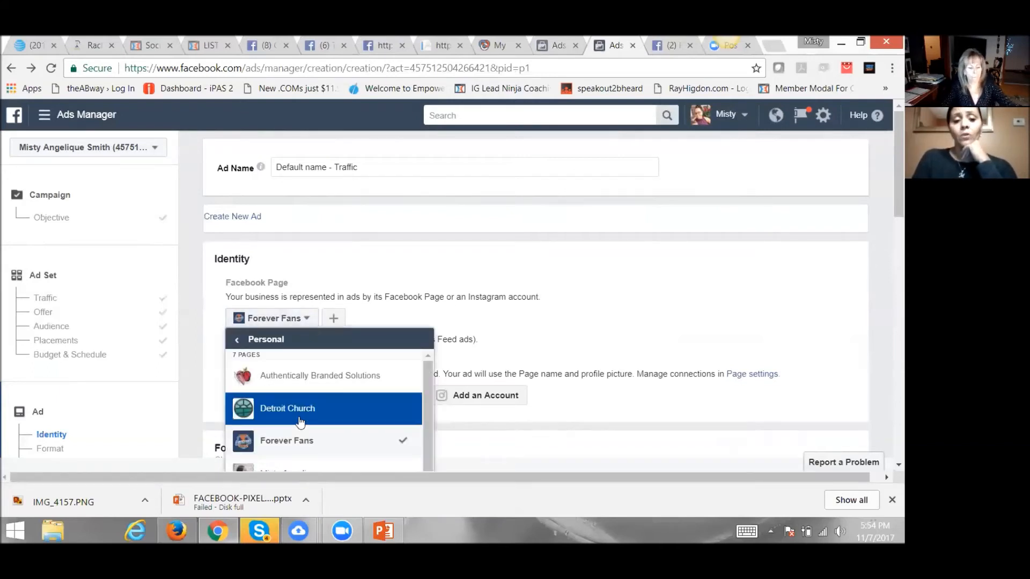
scroll(305, 451, "down", 1)
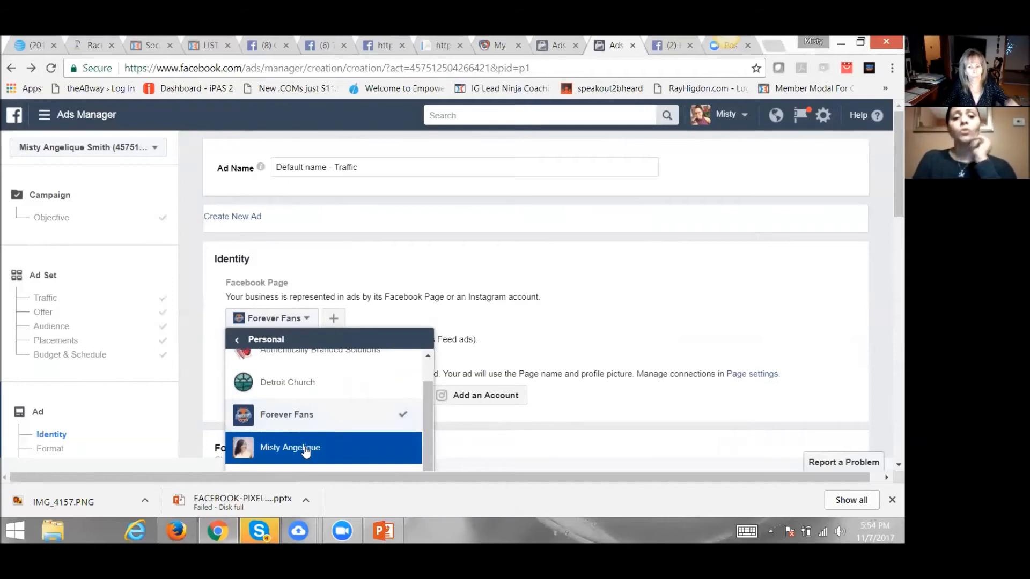
left_click(305, 449)
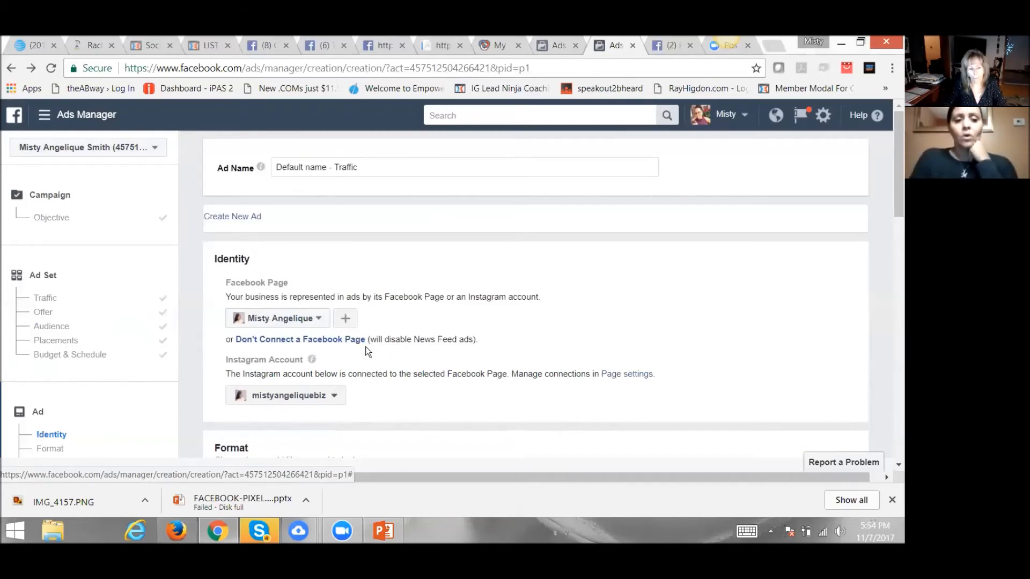
- Keep the Single Image format and upload the pink Tony Robbins quote image from the Downloads folder
scroll(376, 377, "down", 4)
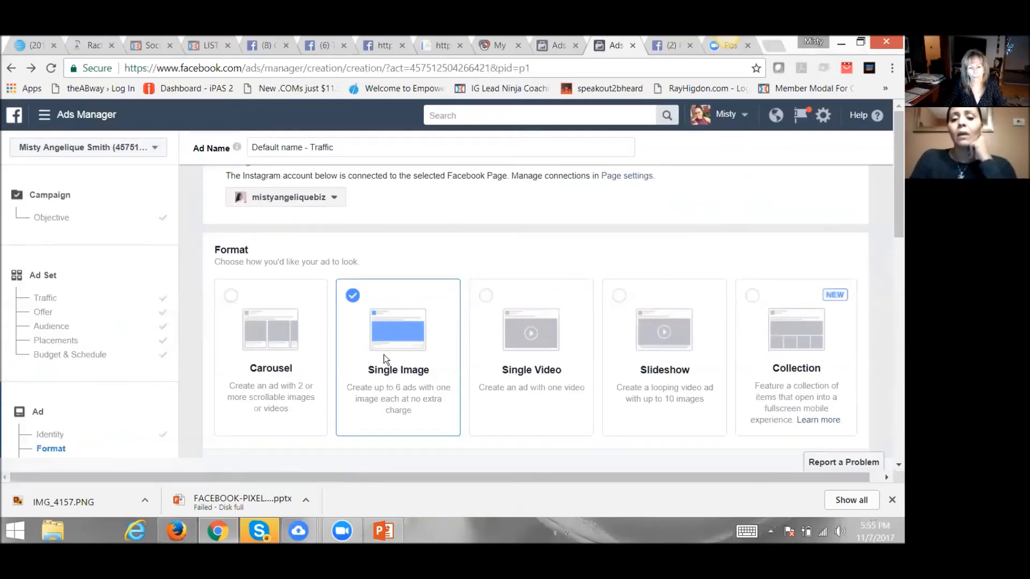
scroll(384, 355, "down", 4)
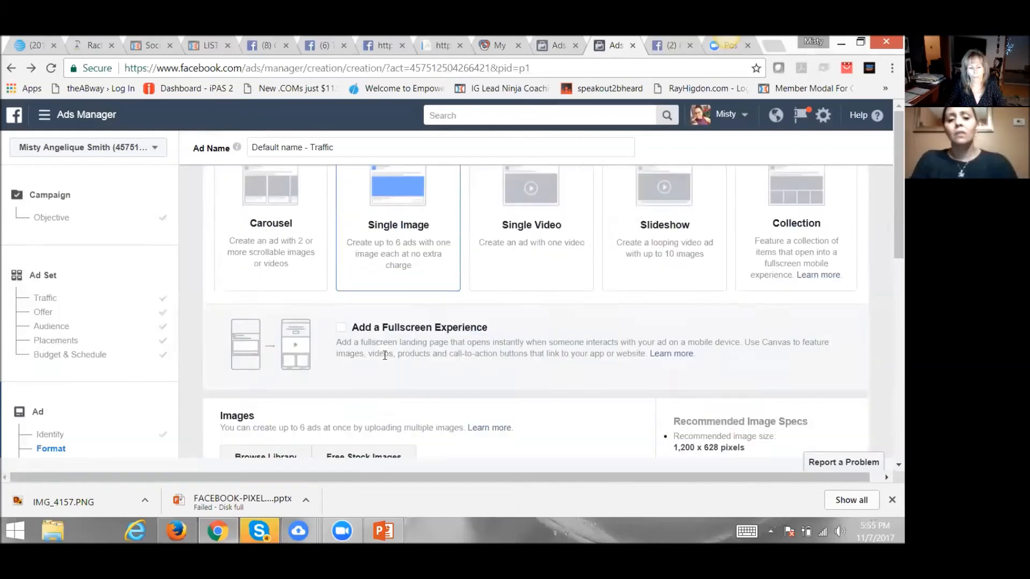
scroll(384, 355, "down", 3)
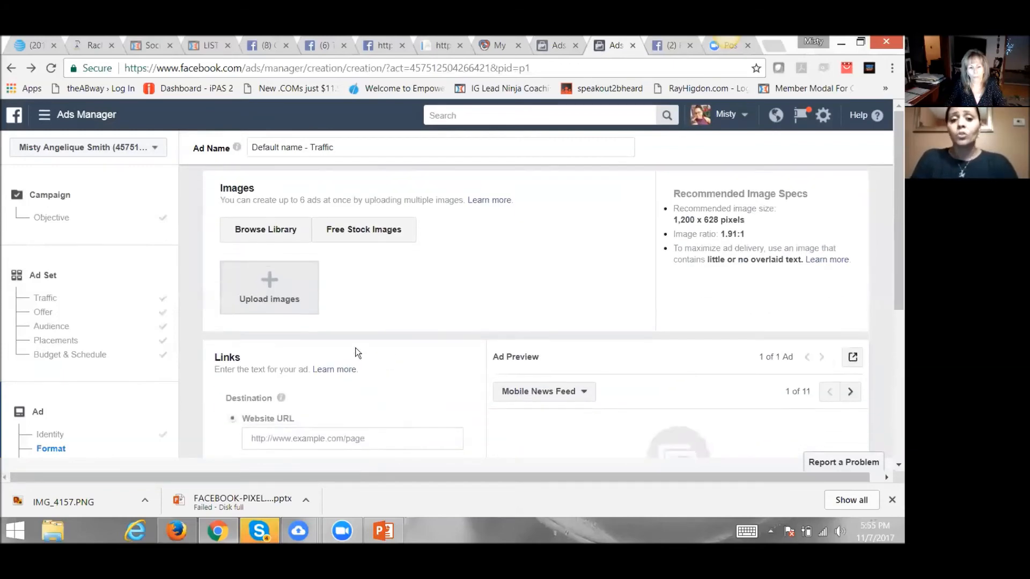
left_click(267, 291)
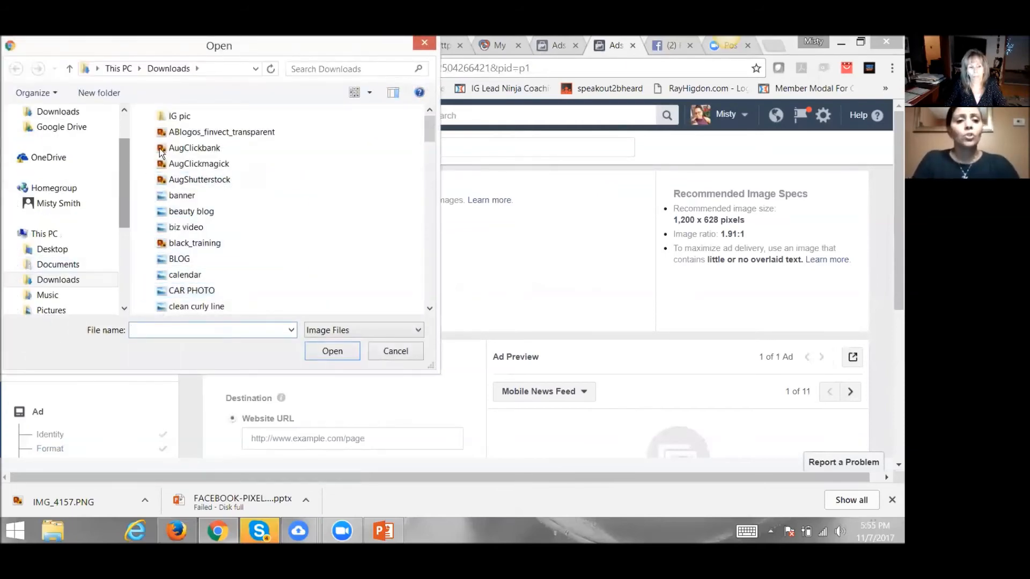
scroll(75, 241, "up", 1)
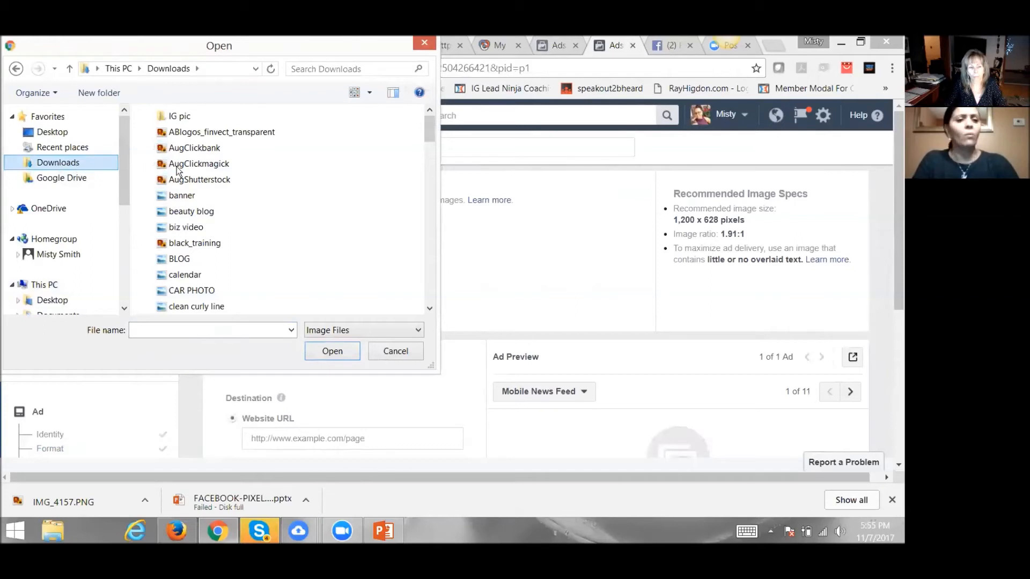
scroll(189, 178, "down", 15)
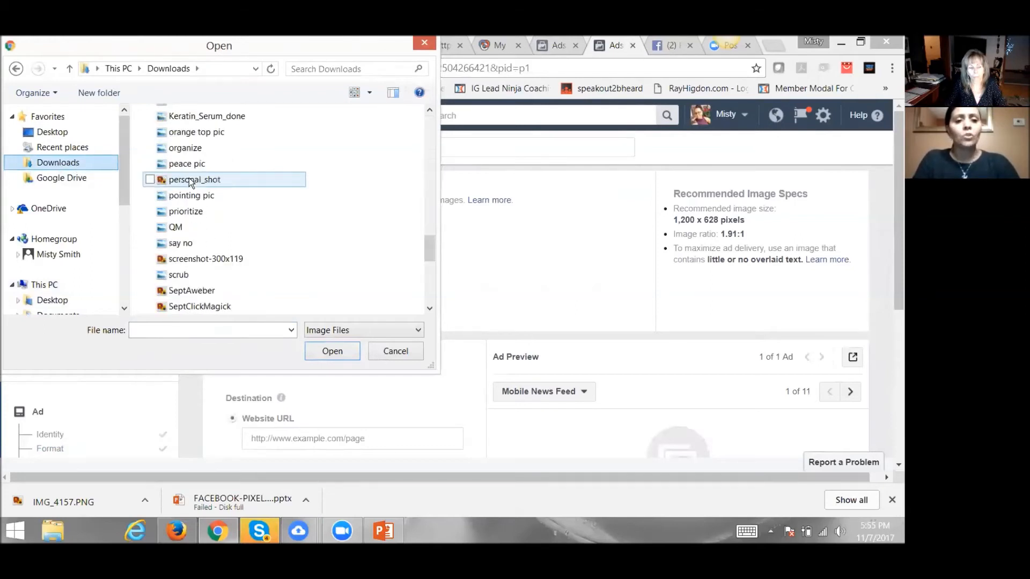
double_click(191, 279)
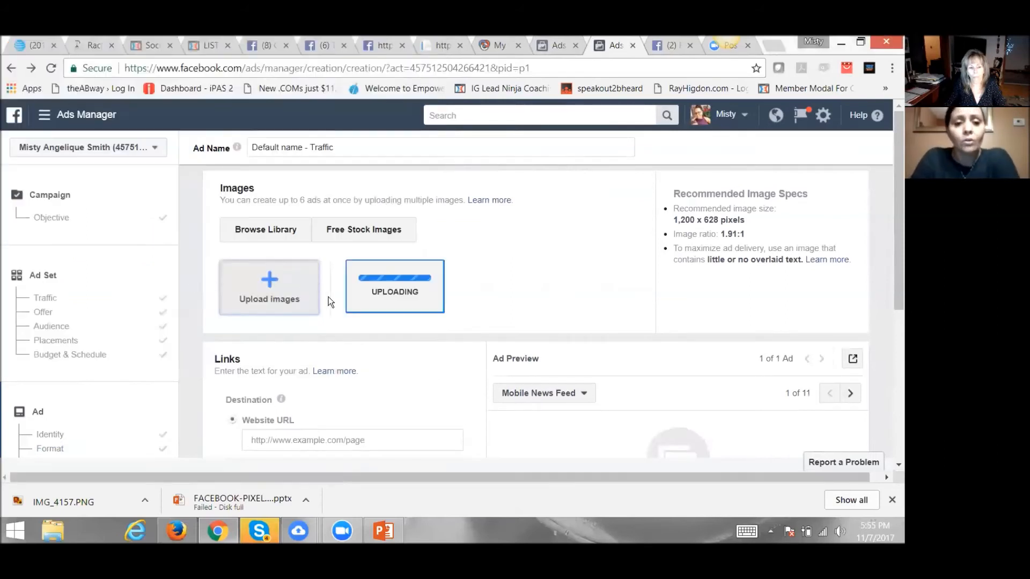
- Add the brown quote image and the dark blue quote image from the image library as further ad images
left_click(249, 234)
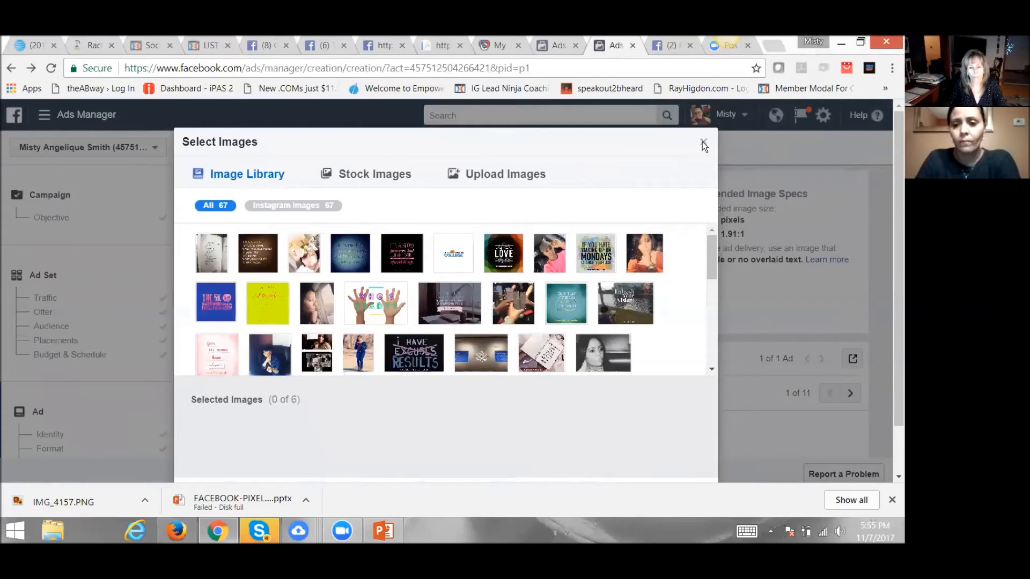
left_click(704, 143)
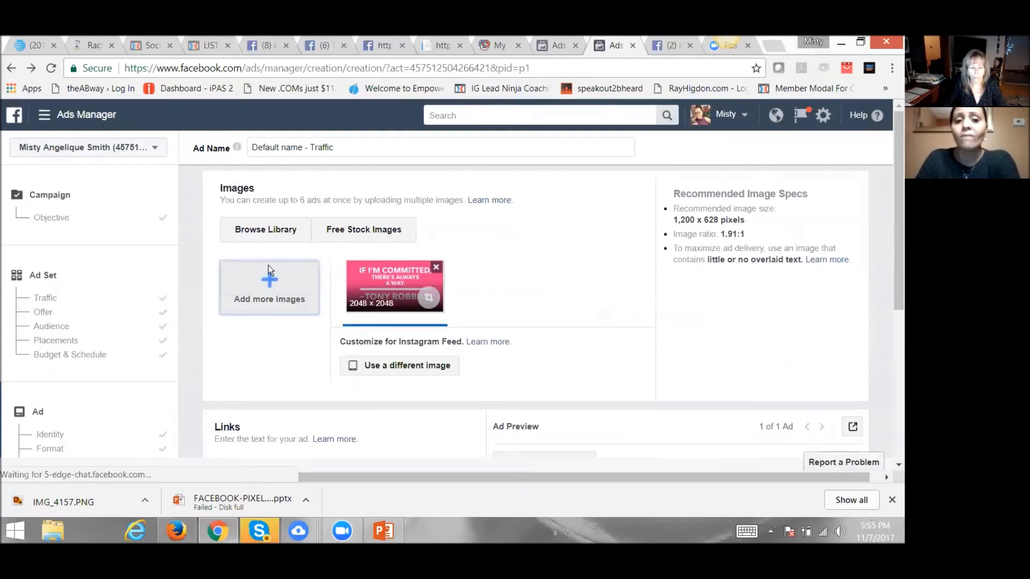
left_click(270, 235)
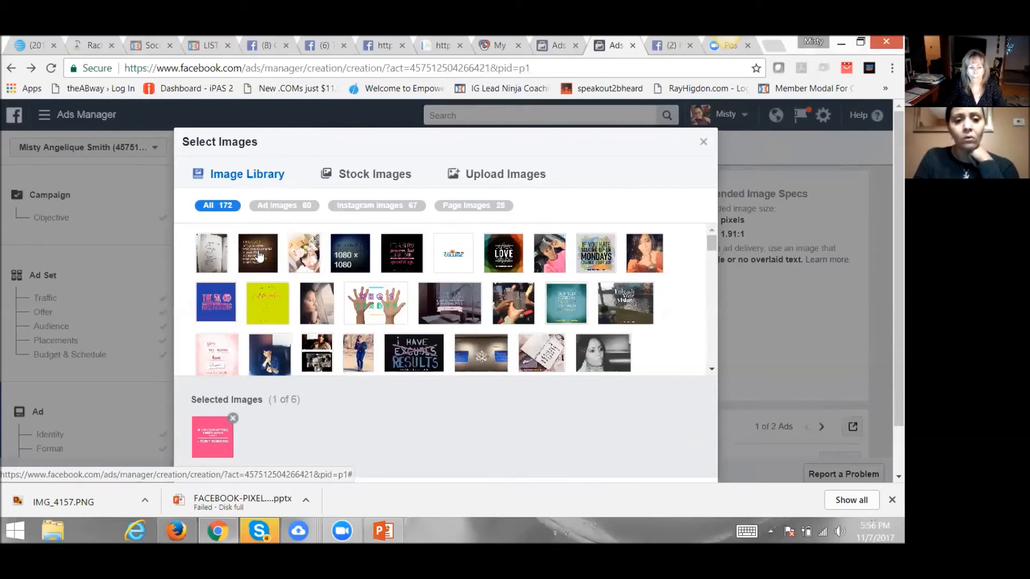
left_click(258, 256)
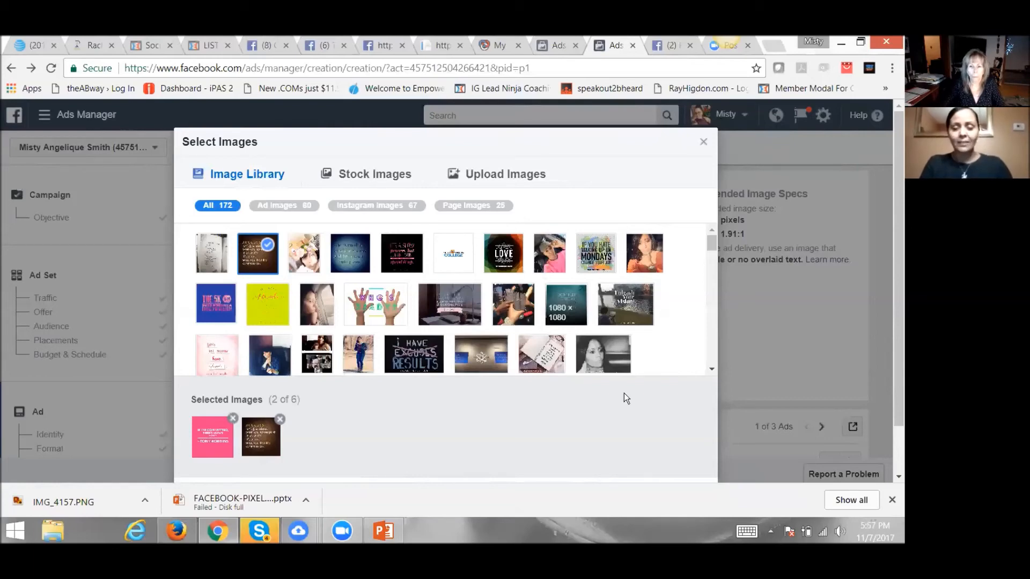
left_click(487, 414)
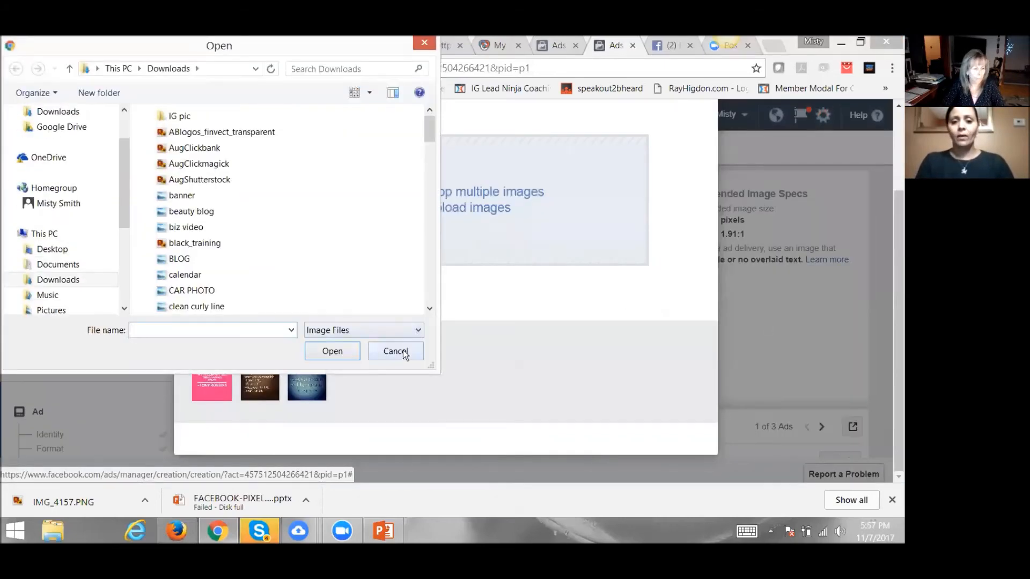
left_click(405, 352)
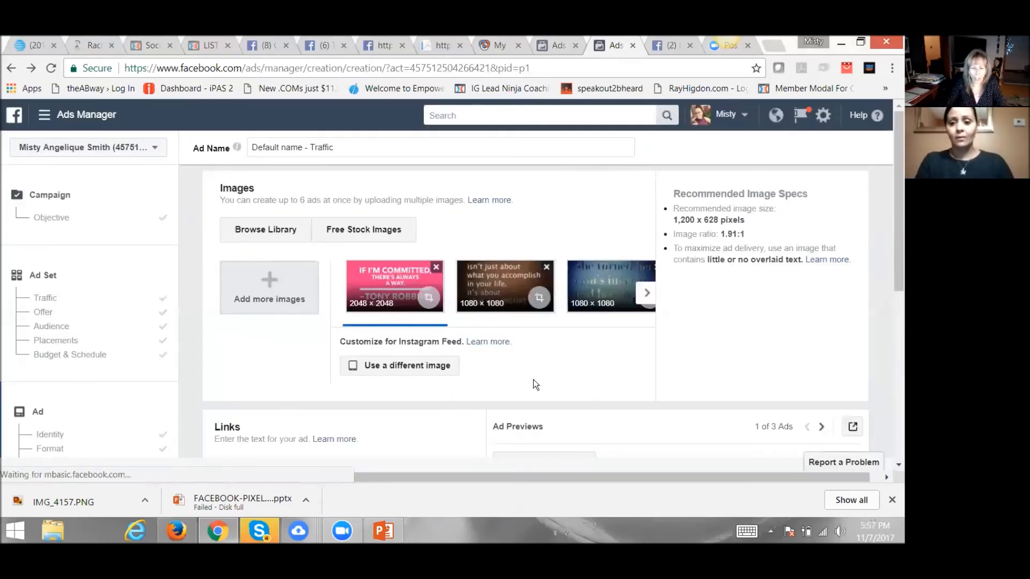
- Examine the selected ad images, the link and text fields, and the Mobile News Feed preview
scroll(539, 387, "down", 4)
scroll(535, 384, "down", 4)
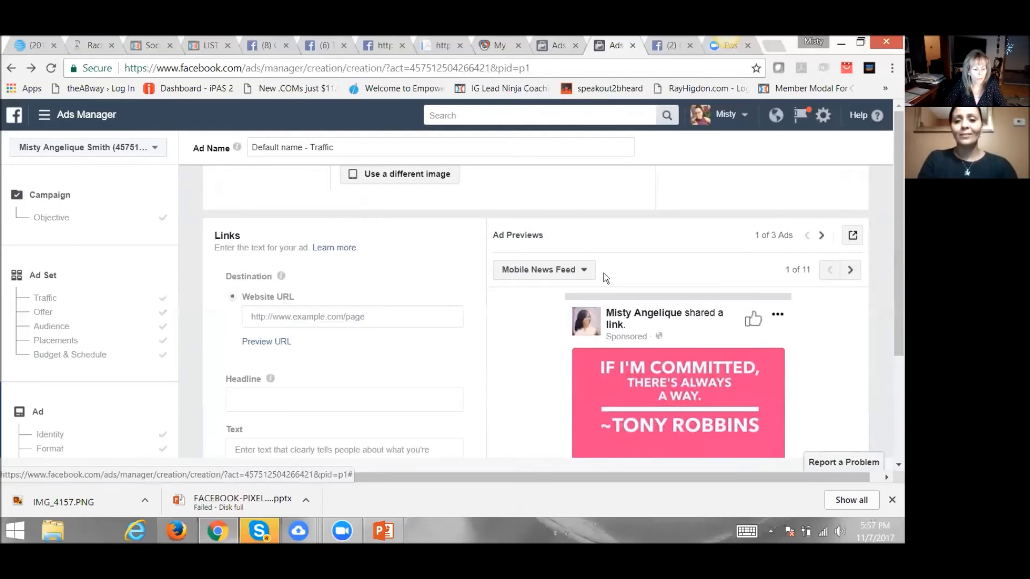
scroll(649, 324, "down", 2)
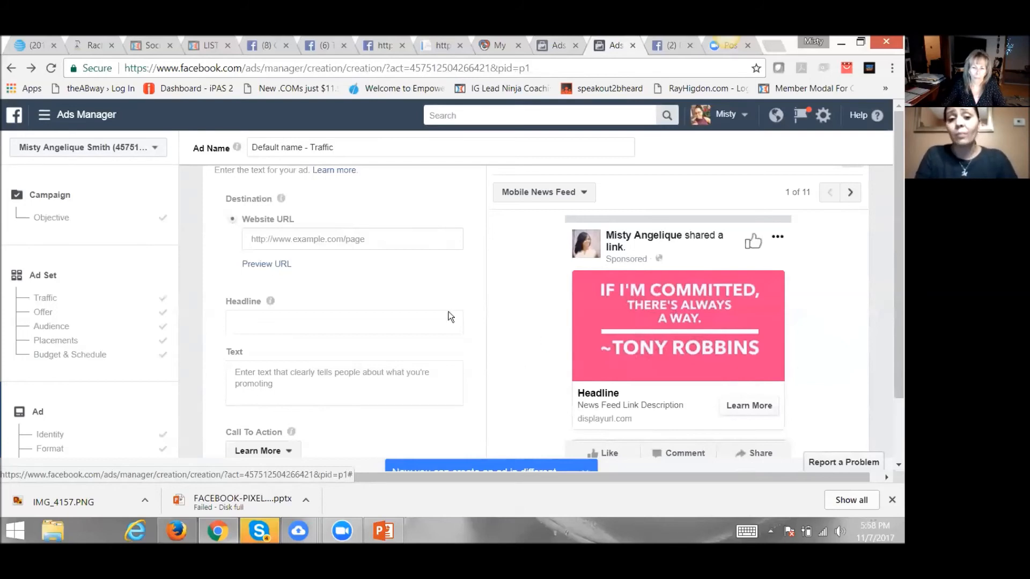
scroll(443, 311, "up", 10)
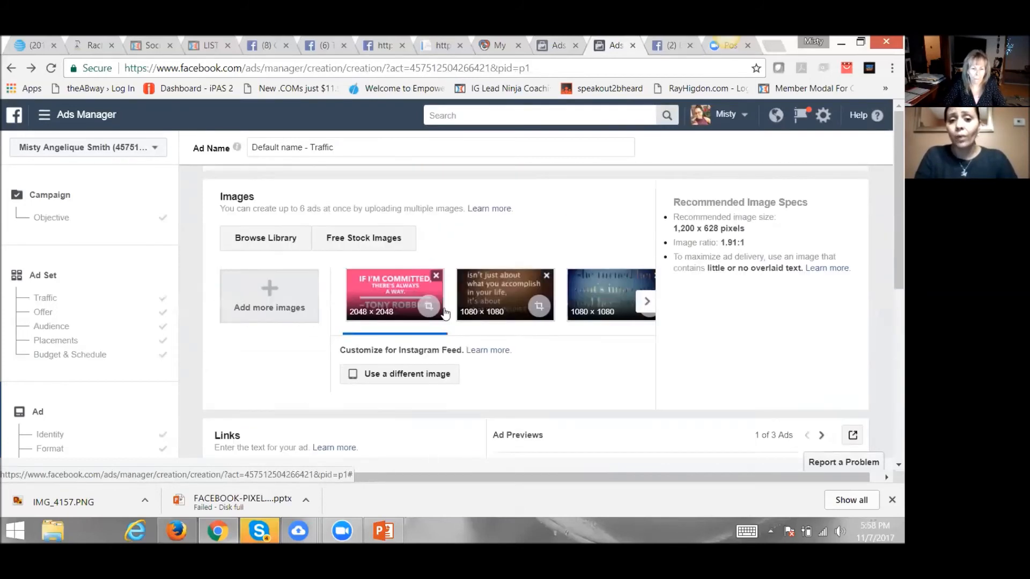
scroll(348, 305, "up", 1)
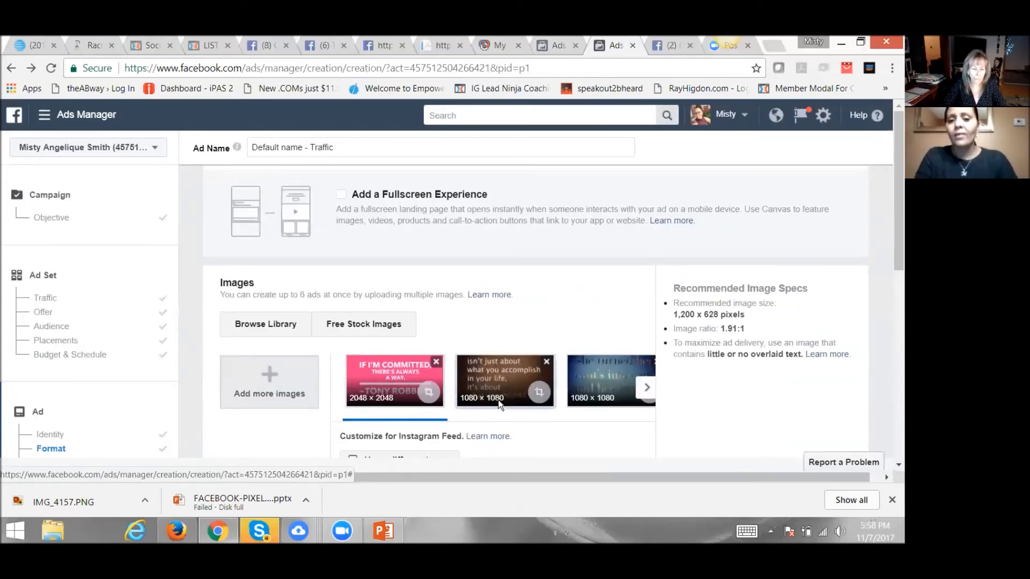
scroll(519, 406, "down", 4)
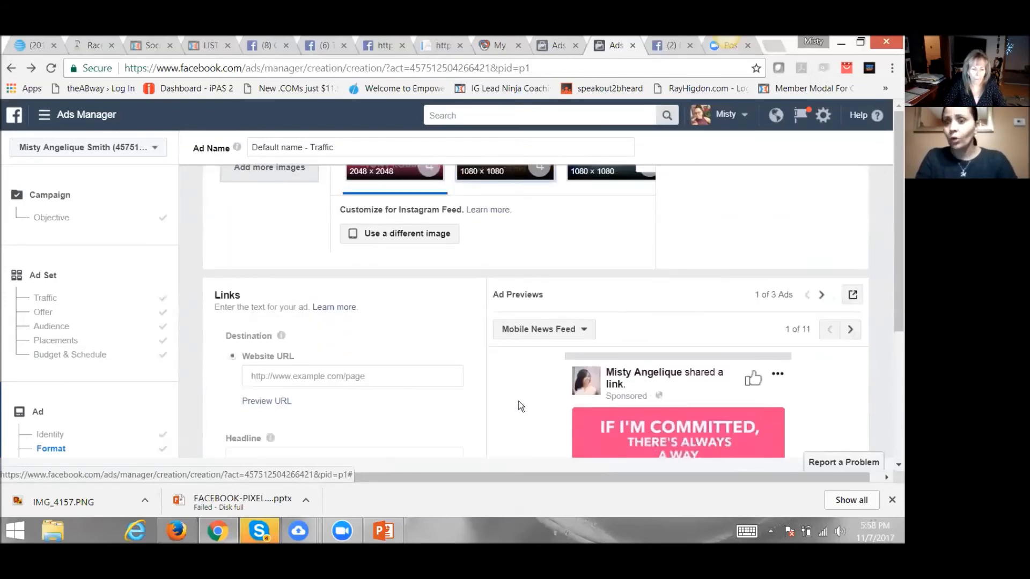
scroll(519, 406, "down", 2)
scroll(519, 402, "down", 1)
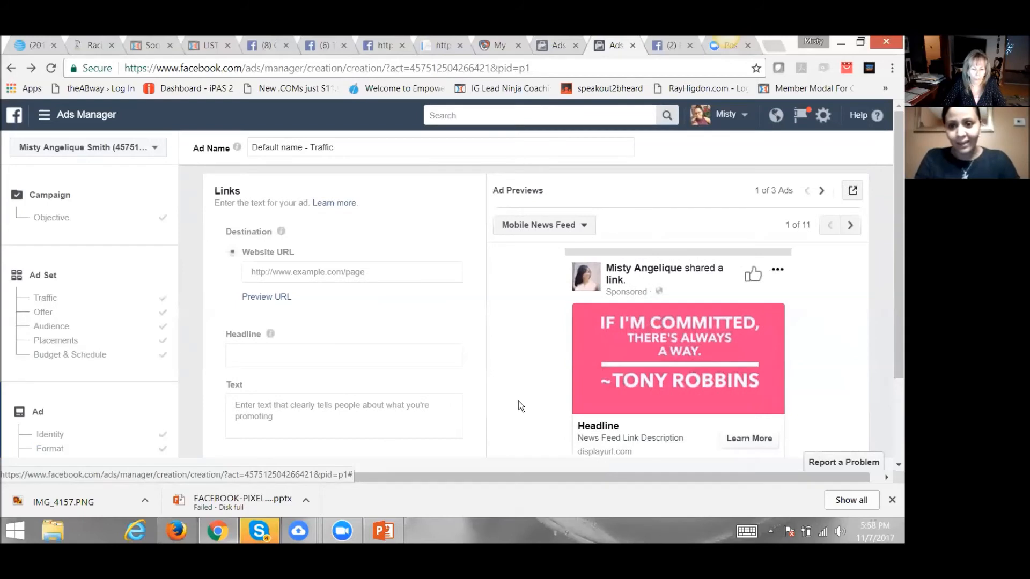
- Set the ad's destination website URL to the page owner's personal .com site
left_click(321, 273)
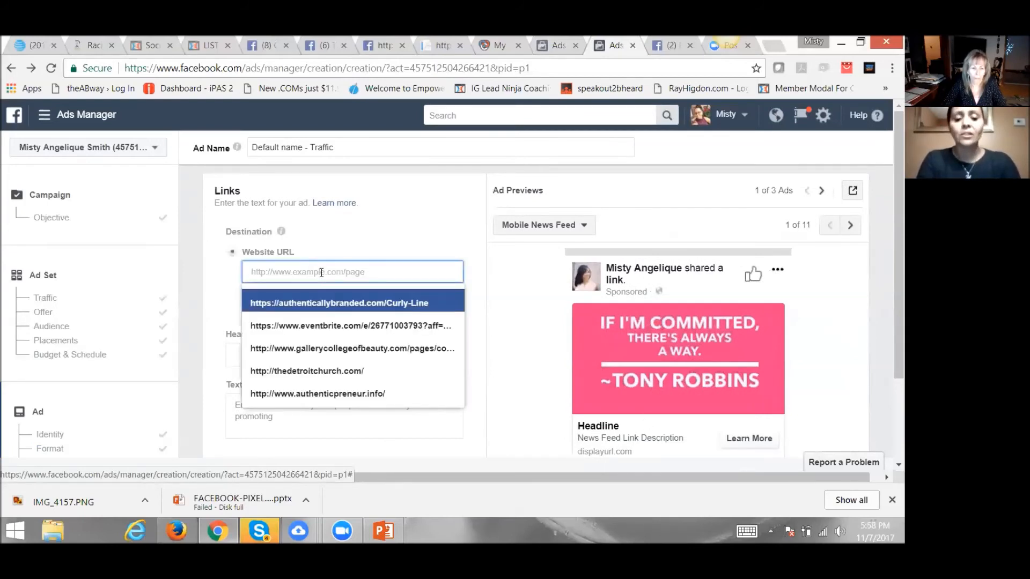
type("www.mistysng")
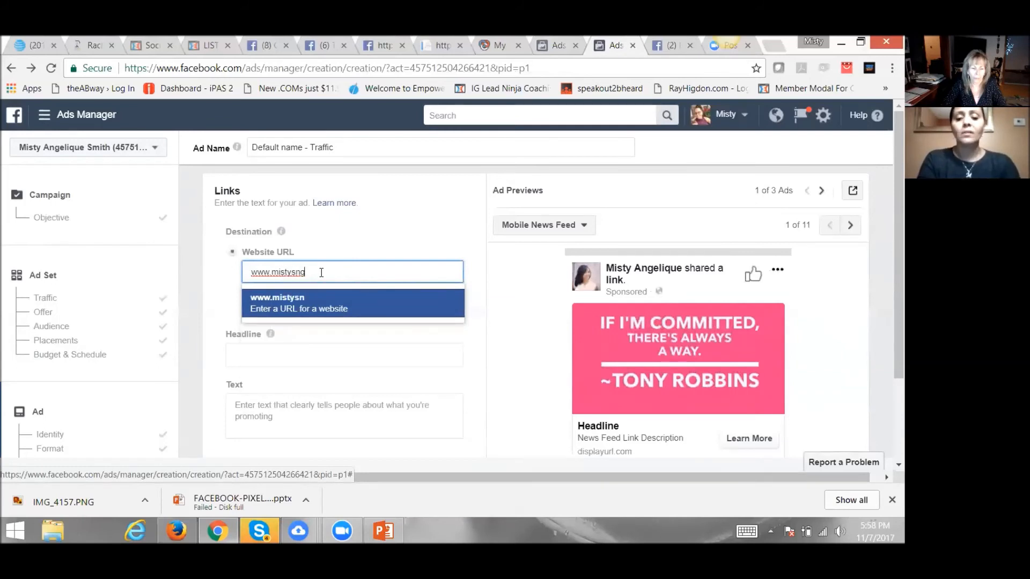
type("elique")
key("BackSpace")
key("BackSpace")
key("BackSpace")
key("BackSpace")
key("BackSpace")
key("BackSpace")
key("BackSpace")
key("BackSpace")
key("BackSpace")
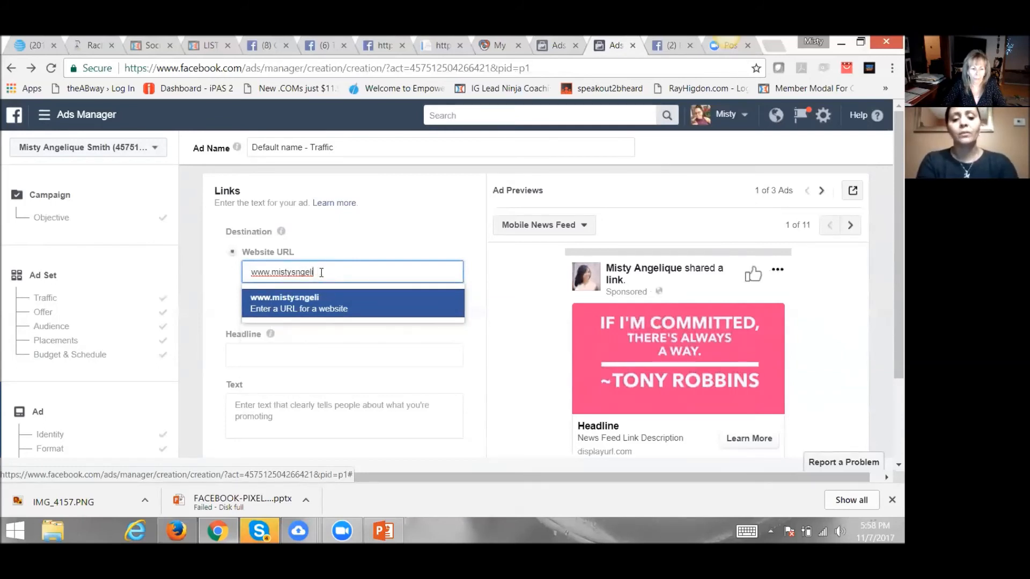
type("angeliwu")
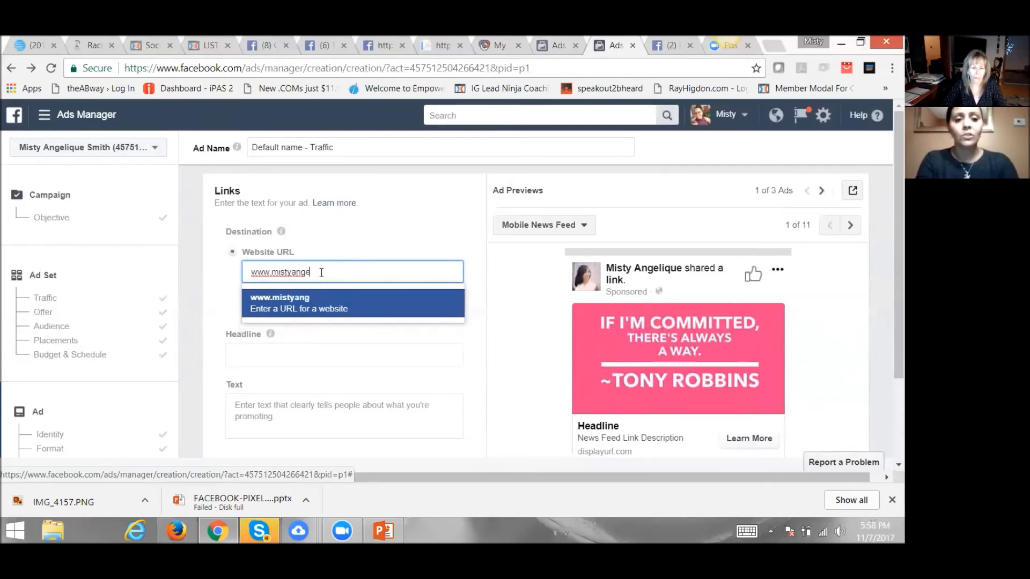
key("BackSpace")
key("BackSpace")
type("qi")
key("BackSpace")
type("ue.com")
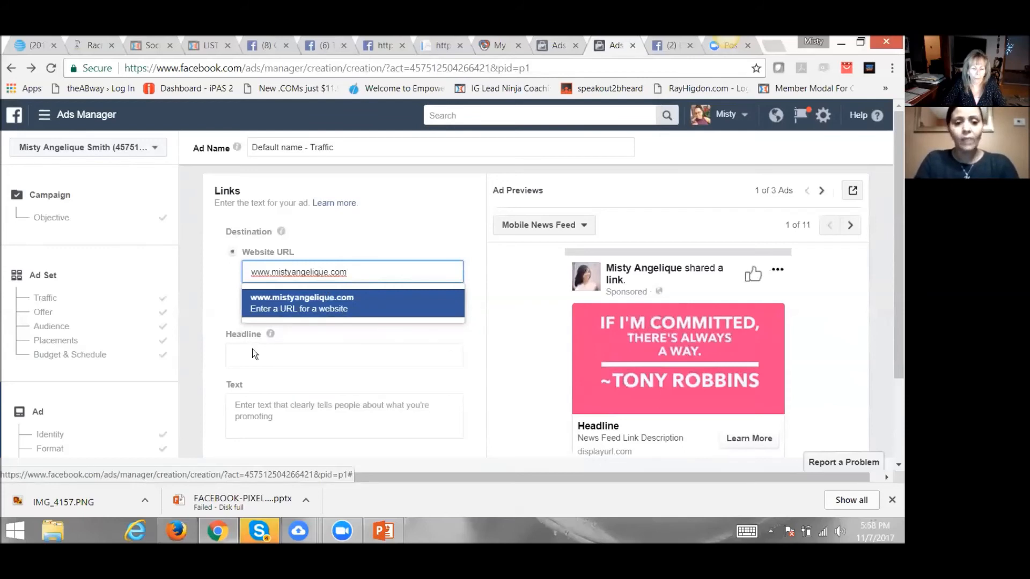
left_click(595, 428)
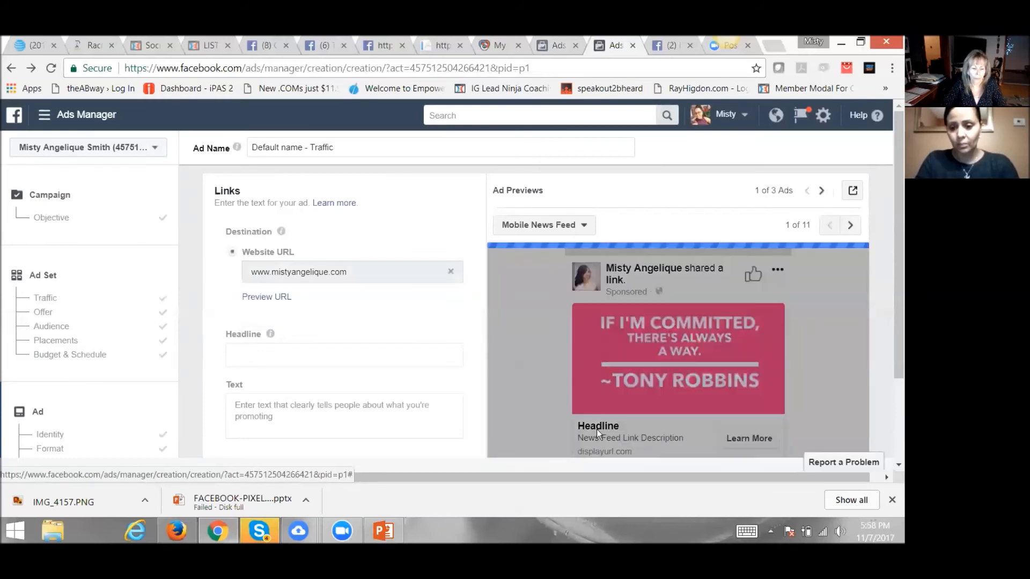
- Replace the auto-filled headline of the ad with "Let's Do This!"
left_click(267, 365)
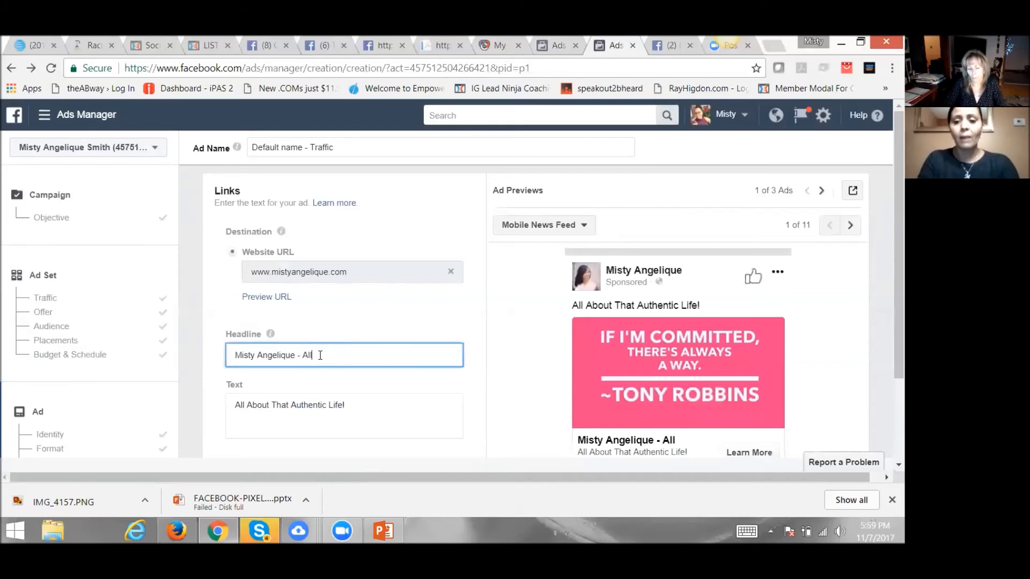
key("BackSpace")
key("BackSpace")
key("BackSpace")
key("BackSpace")
key("BackSpace")
key("BackSpace")
key("BackSpace")
key("BackSpace")
key("BackSpace")
key("BackSpace")
key("BackSpace")
key("BackSpace")
key("BackSpace")
key("BackSpace")
key("BackSpace")
key("BackSpace")
key("BackSpace")
key("BackSpace")
key("BackSpace")
key("BackSpace")
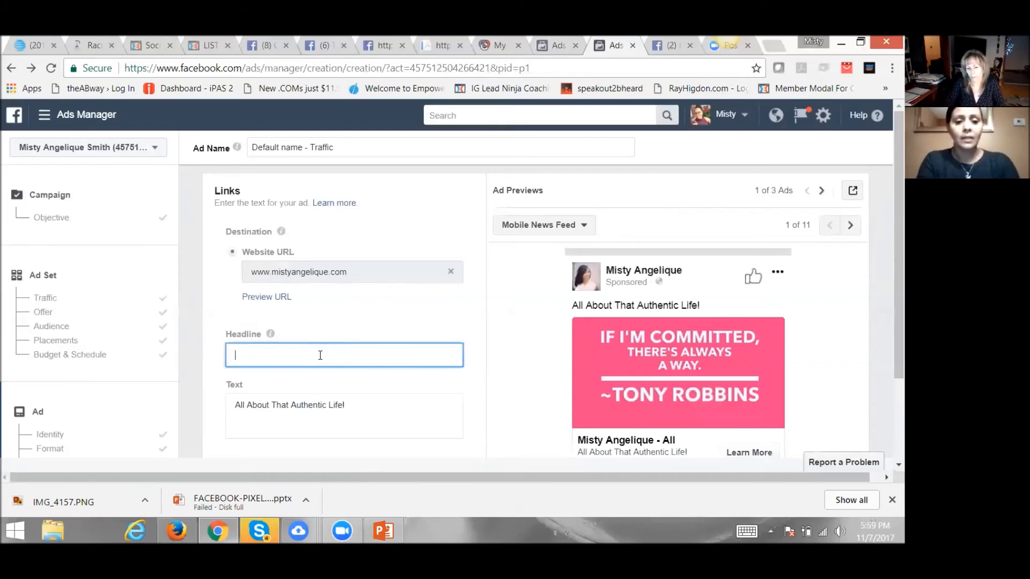
type("Let's ")
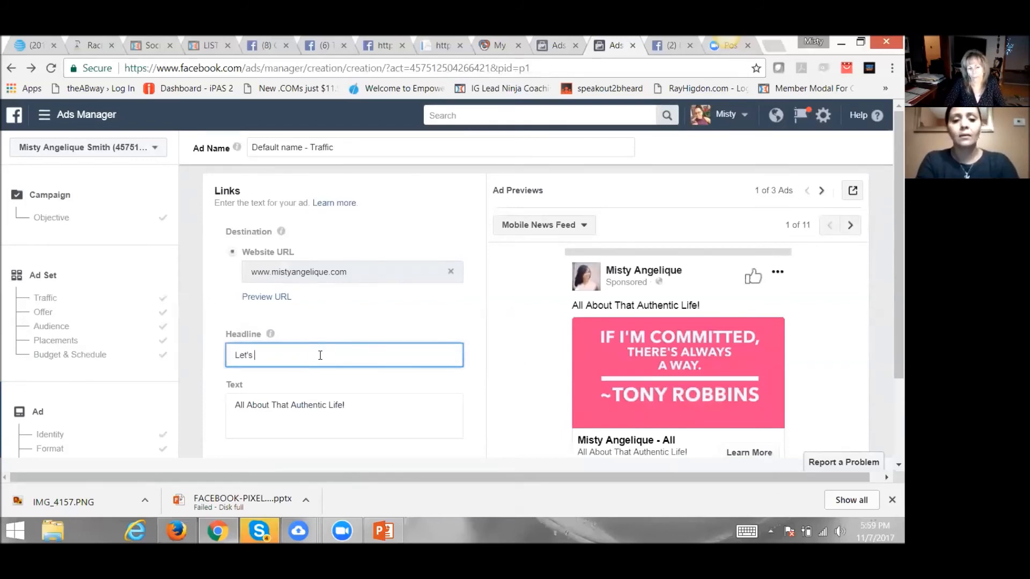
type("Do Thois")
key("BackSpace")
key("BackSpace")
key("BackSpace")
type("is!")
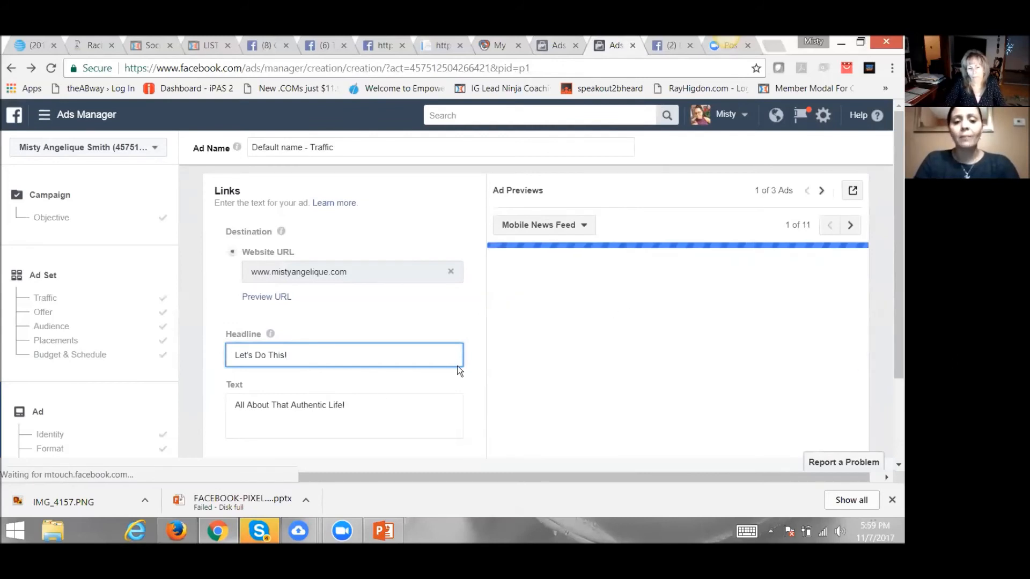
- Replace the ad's body text with "I'm fired up today! Who's with me?!"
left_click(351, 403)
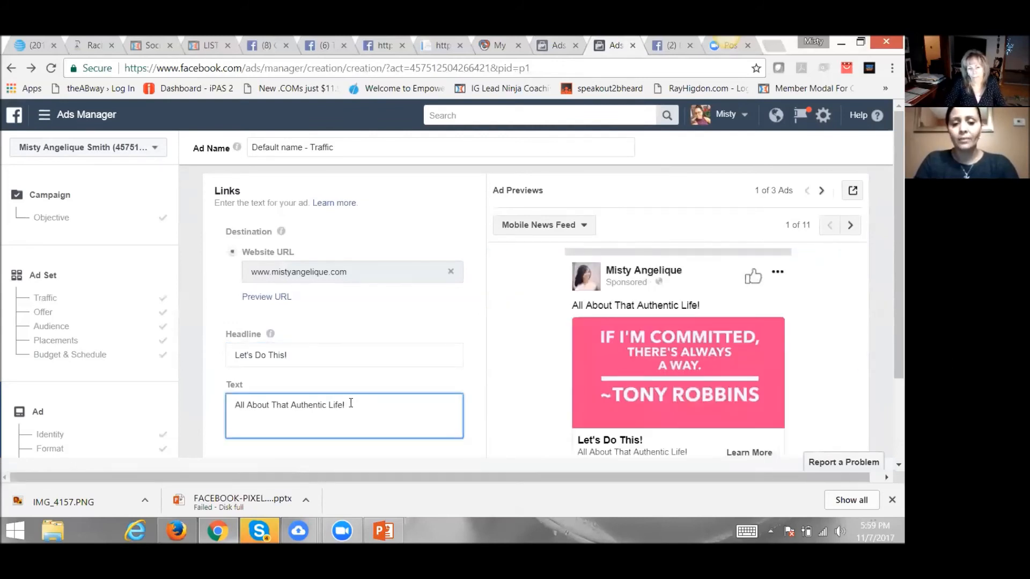
key("BackSpace")
key("BackSpace")
key("BackSpace")
key("BackSpace")
key("BackSpace")
key("BackSpace")
key("BackSpace")
key("BackSpace")
key("BackSpace")
key("BackSpace")
key("BackSpace")
key("BackSpace")
key("BackSpace")
key("BackSpace")
key("BackSpace")
key("BackSpace")
key("BackSpace")
key("BackSpace")
key("BackSpace")
key("BackSpace")
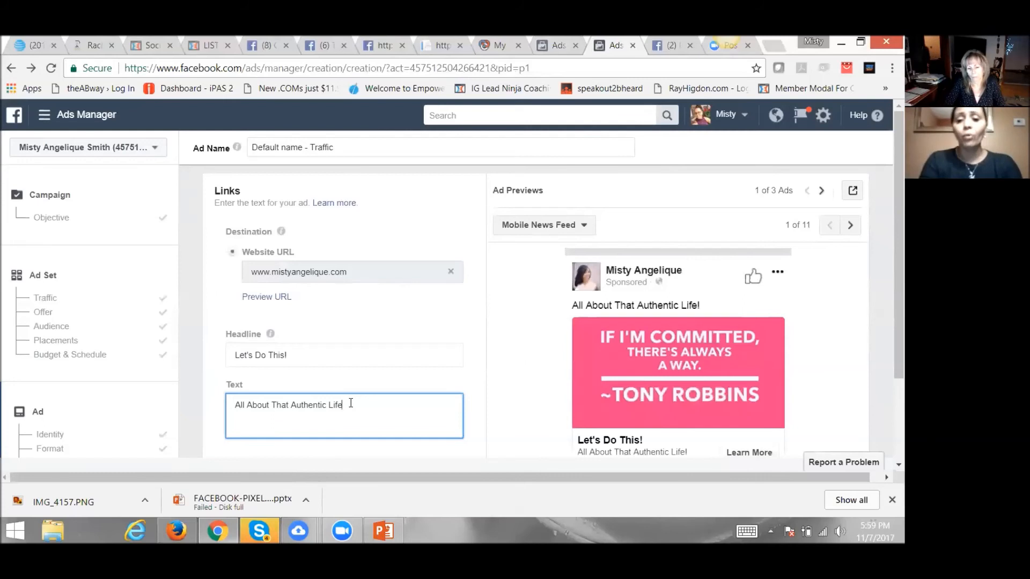
key("BackSpace")
key("BackSpace")
key("BackSpace")
key("BackSpace")
key("BackSpace")
key("BackSpace")
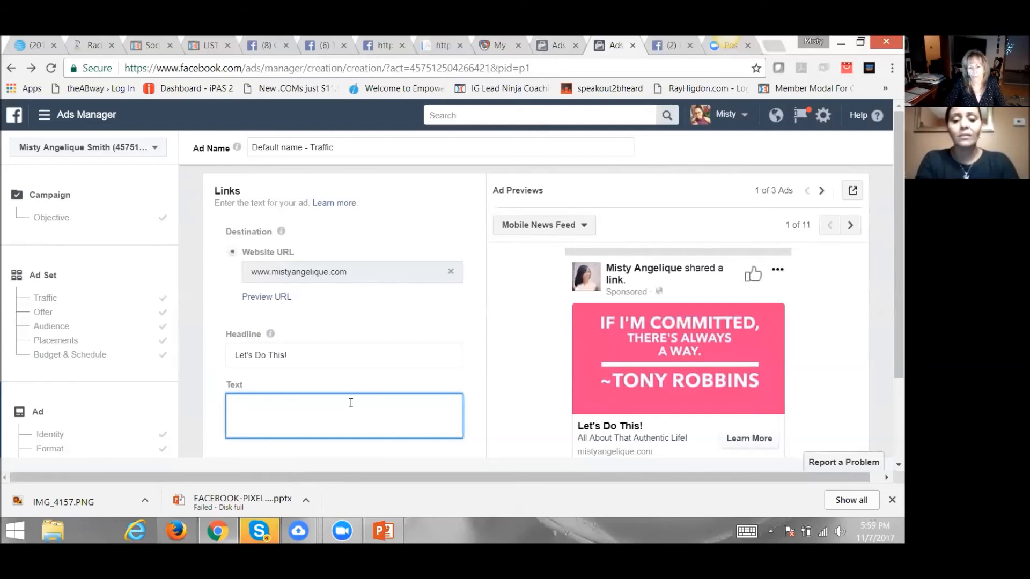
type("I'm")
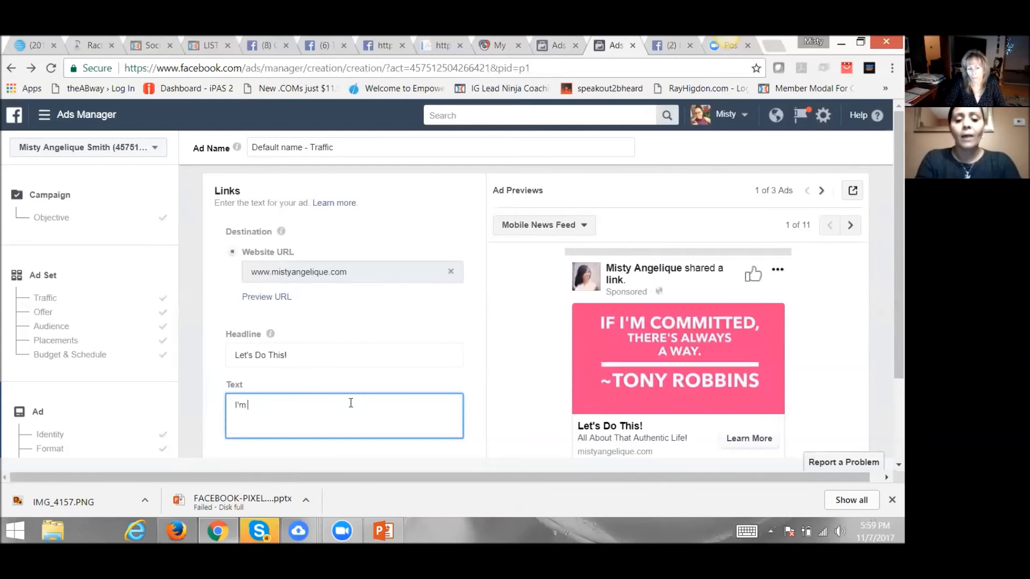
type(" fired up today")
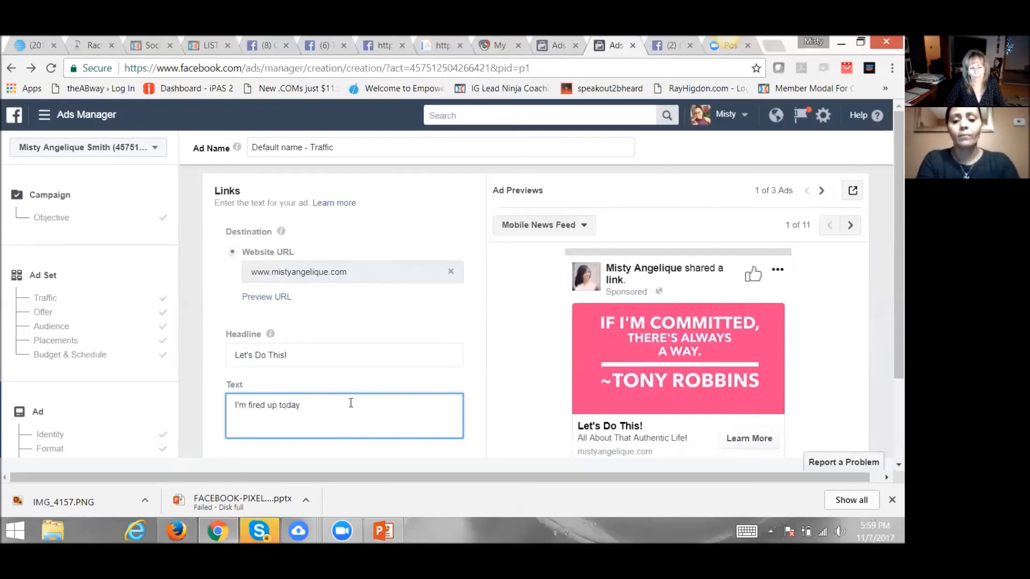
type("! Who")
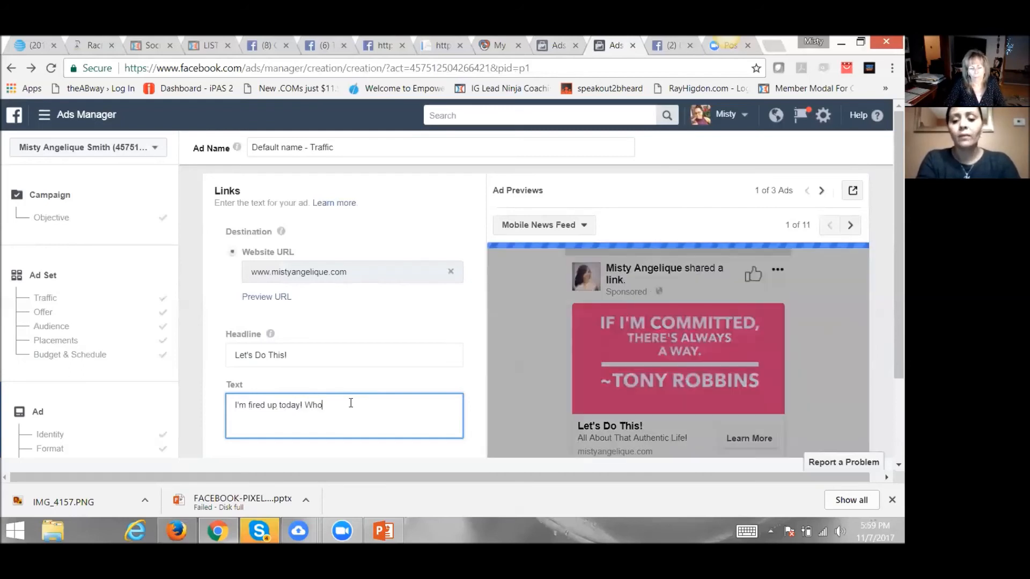
type("'s with me?!")
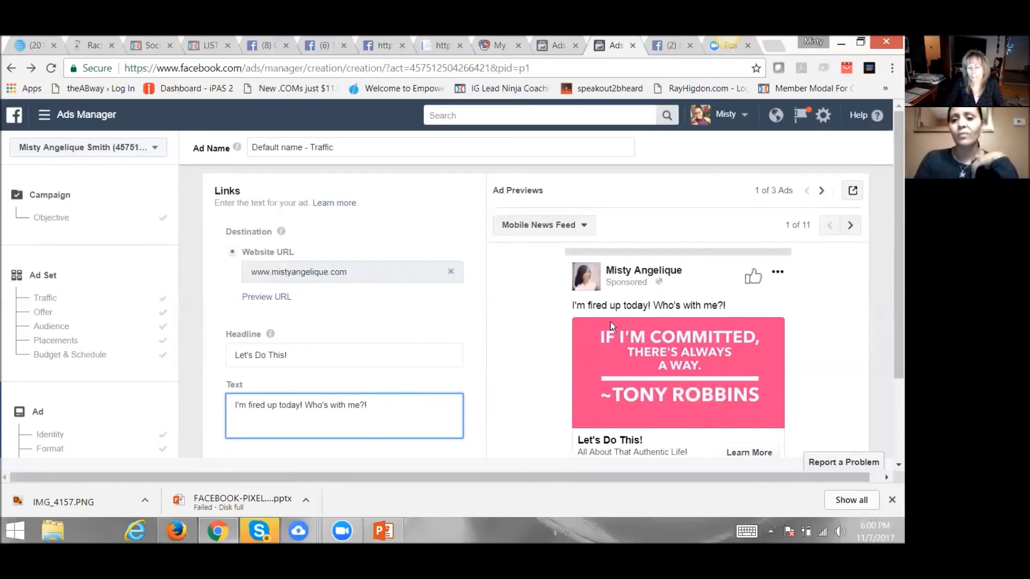
- Look through the available call-to-action options for the ad and close the list without changing the selection
scroll(481, 356, "down", 3)
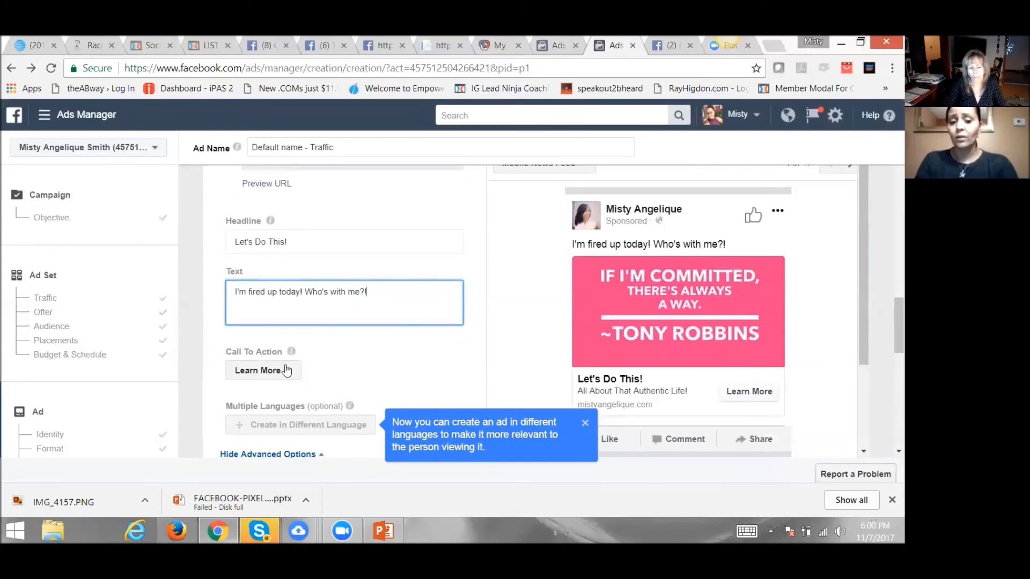
left_click(287, 371)
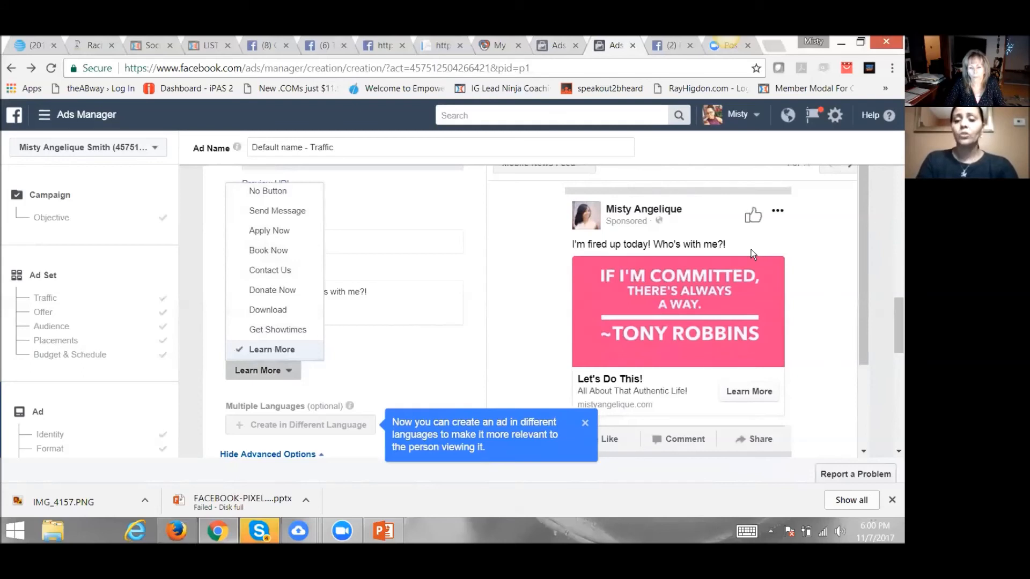
left_click(470, 311)
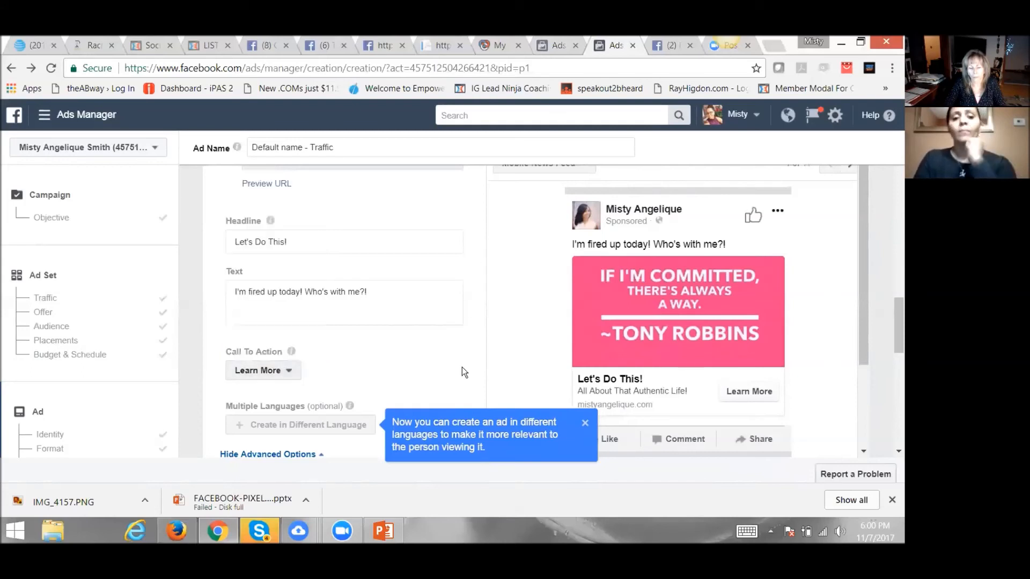
- Examine the ad's advanced options, conversion tracking settings and the notice about text in the ad image
scroll(462, 367, "down", 1)
scroll(462, 367, "down", 5)
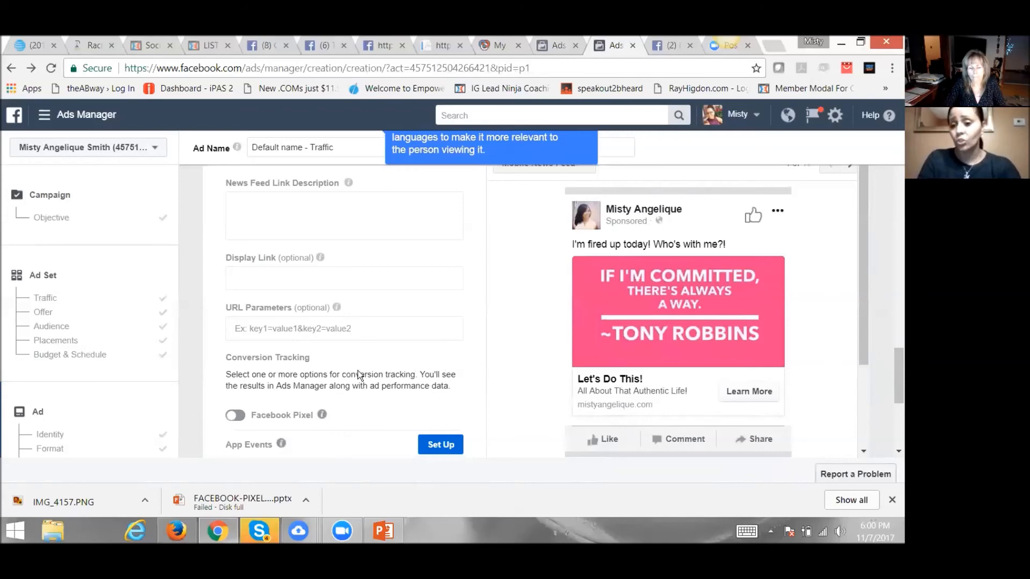
scroll(345, 370, "down", 5)
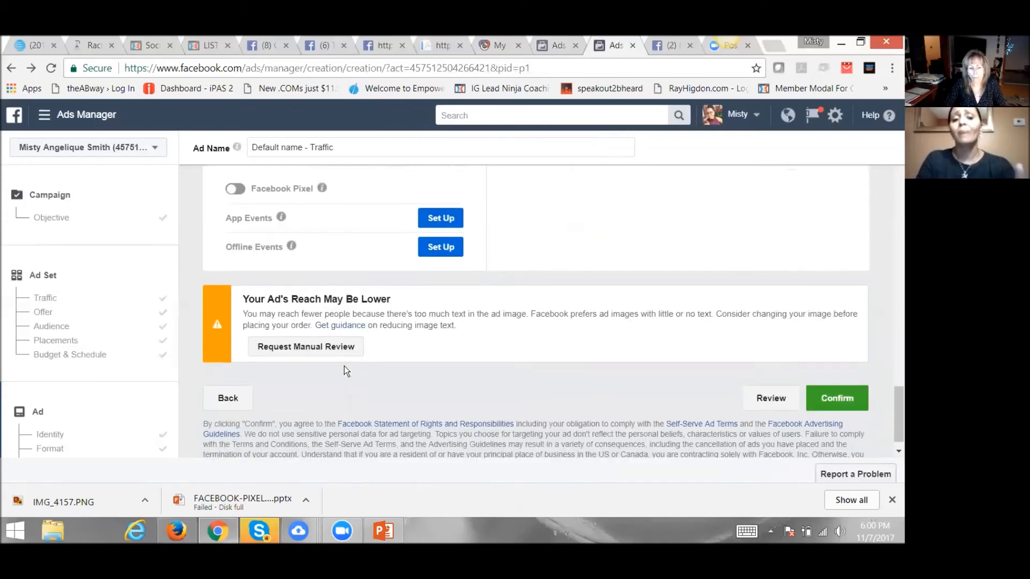
scroll(341, 360, "down", 1)
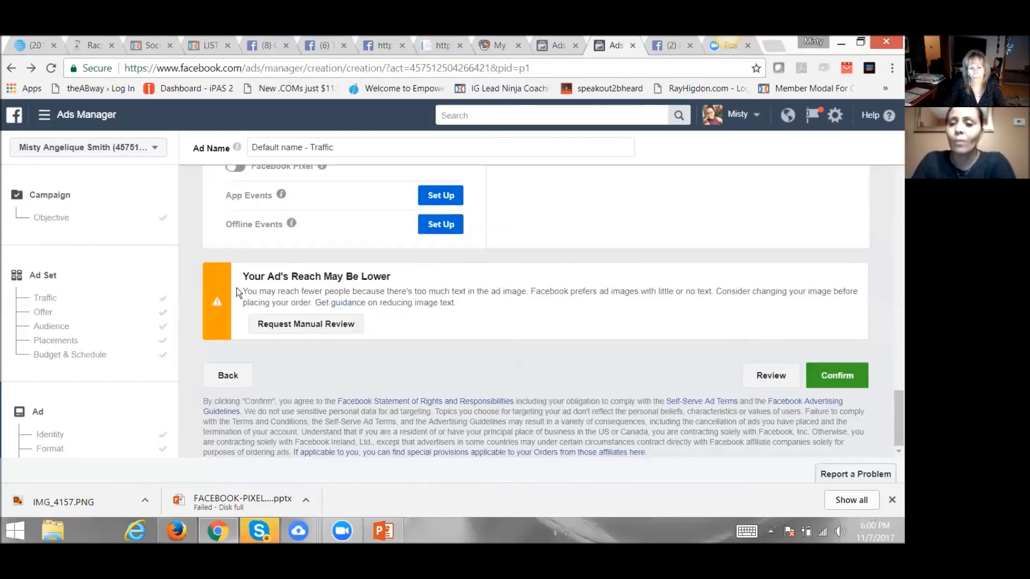
scroll(239, 292, "up", 4)
scroll(239, 292, "up", 3)
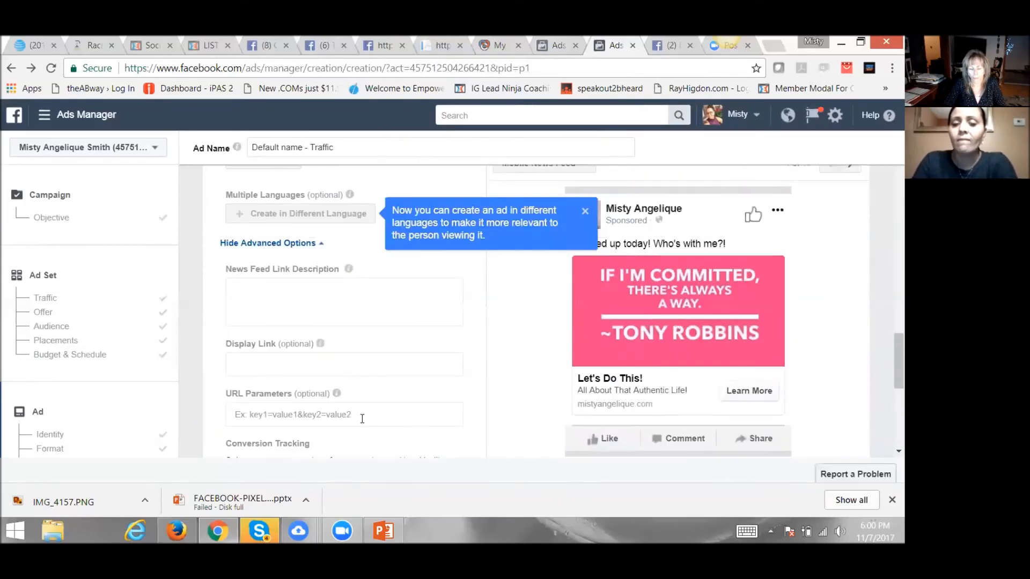
scroll(362, 419, "down", 4)
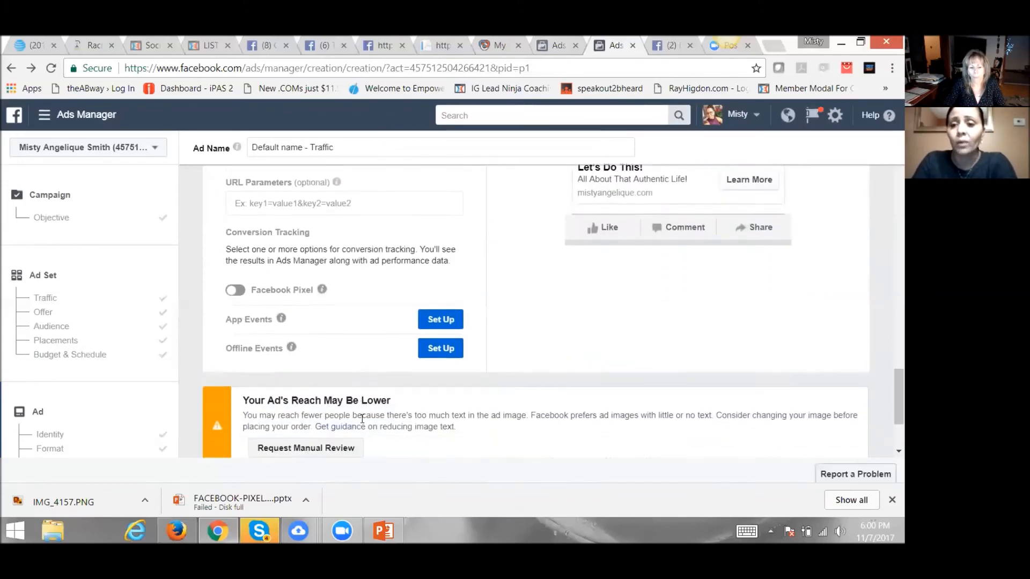
scroll(362, 418, "down", 2)
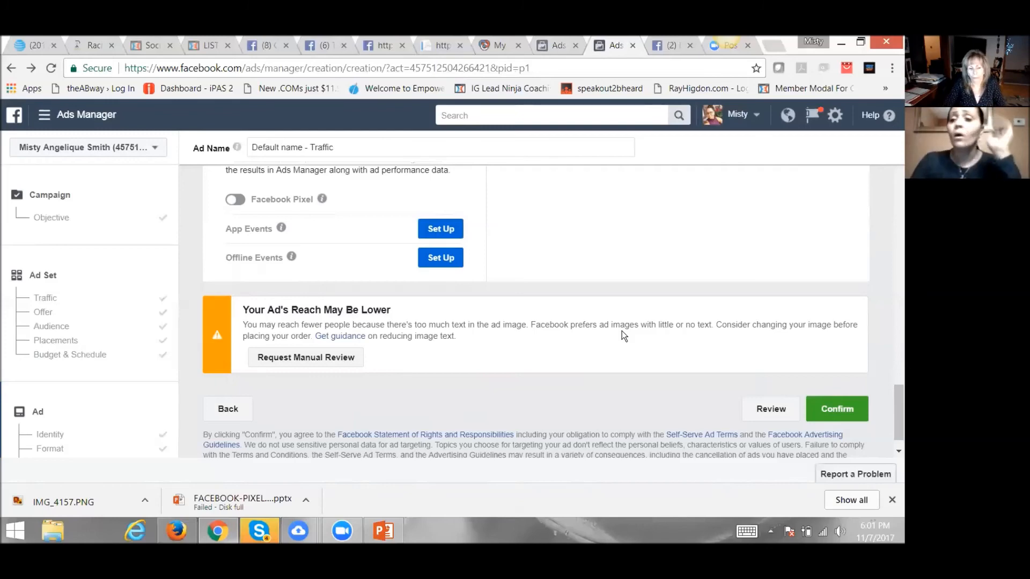
- Review the selected ad images and recommended image specs, the link settings and preview, and the final confirmation area
scroll(622, 337, "up", 7)
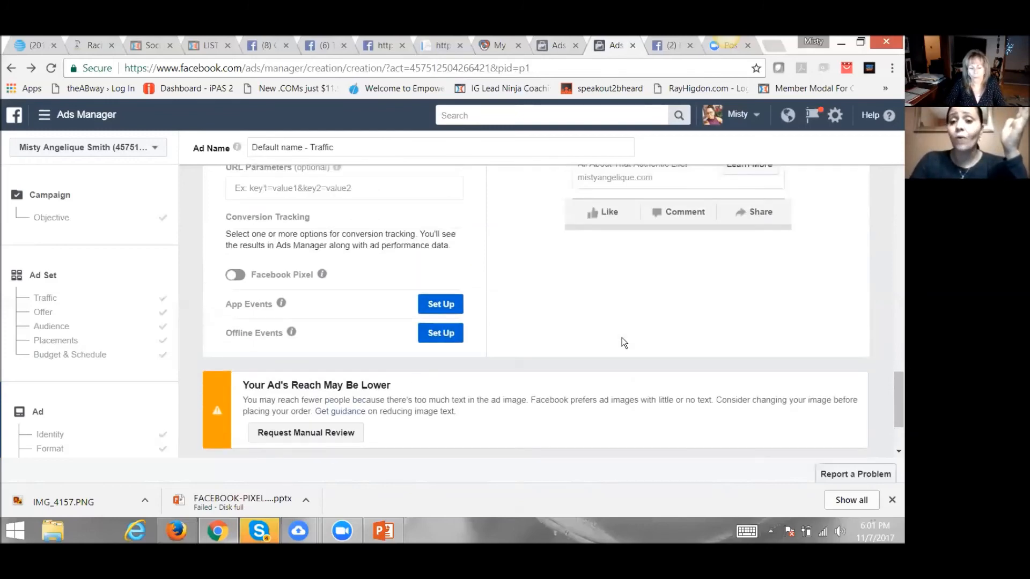
scroll(622, 337, "up", 6)
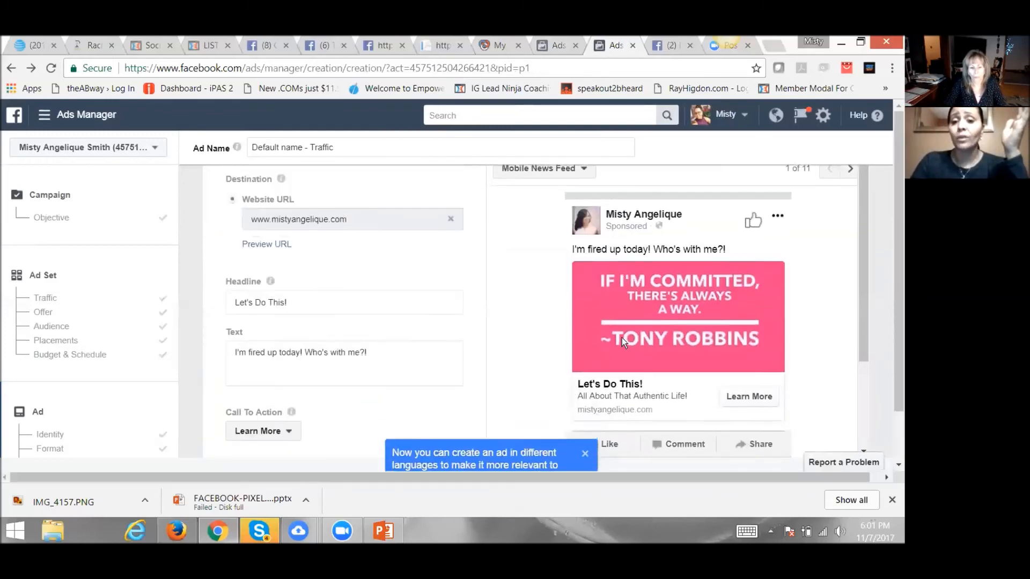
scroll(622, 337, "up", 8)
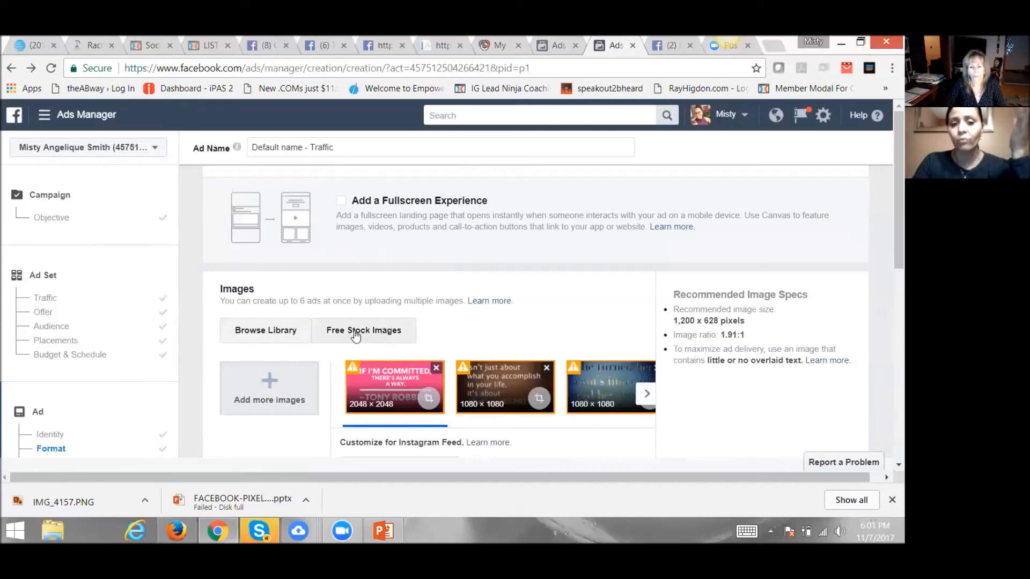
scroll(415, 385, "down", 1)
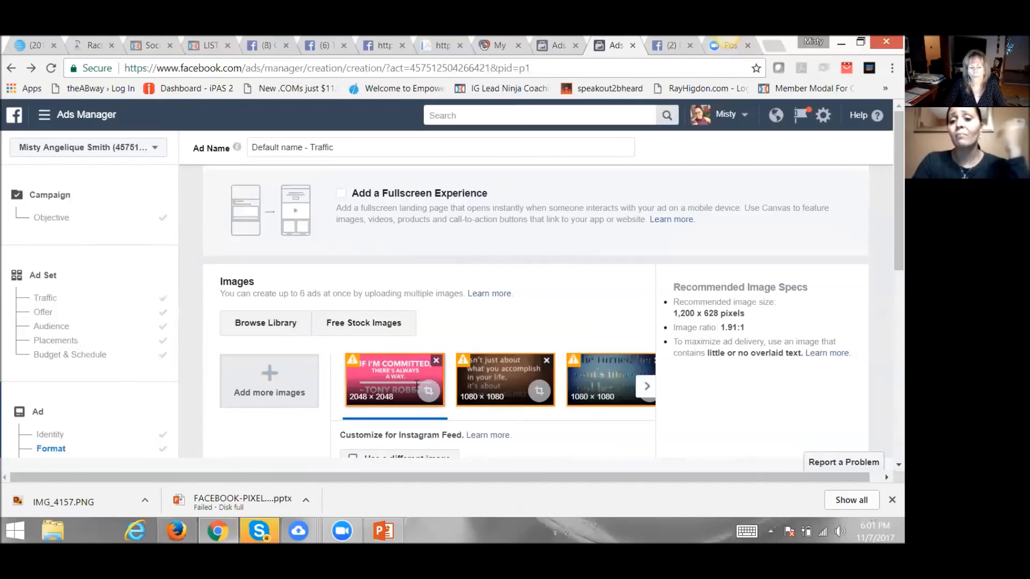
scroll(685, 313, "down", 10)
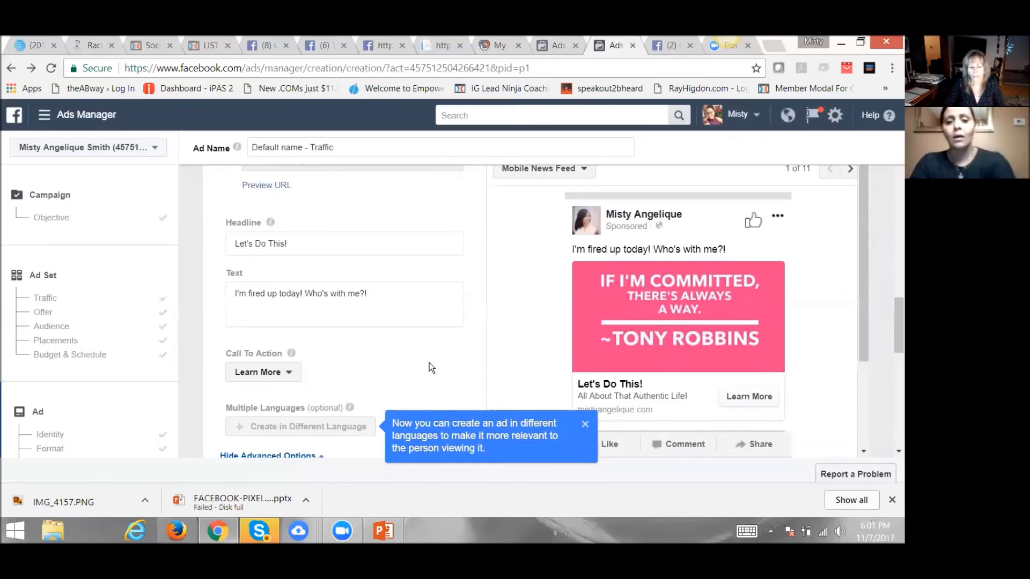
scroll(429, 362, "down", 9)
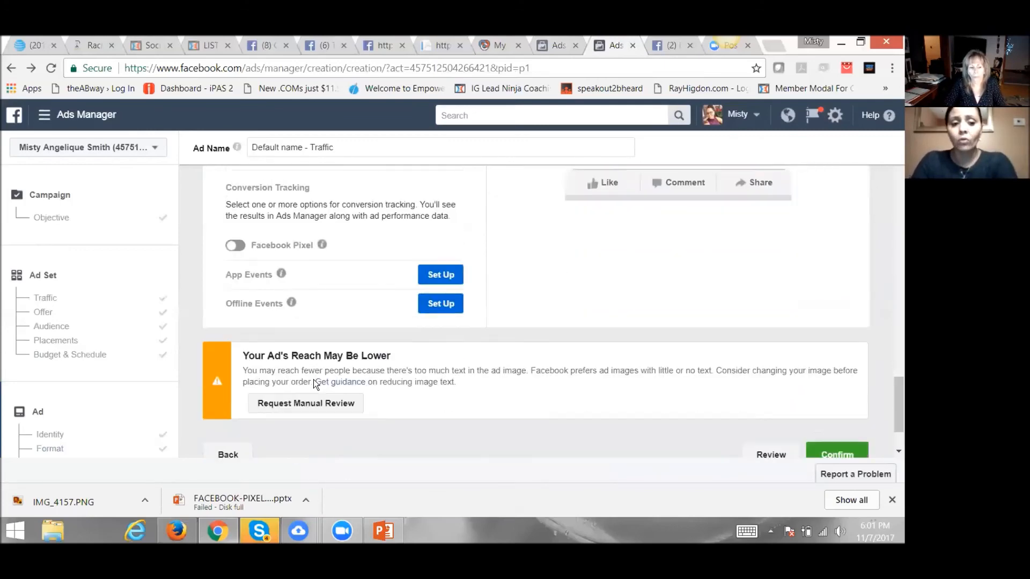
scroll(313, 378, "down", 2)
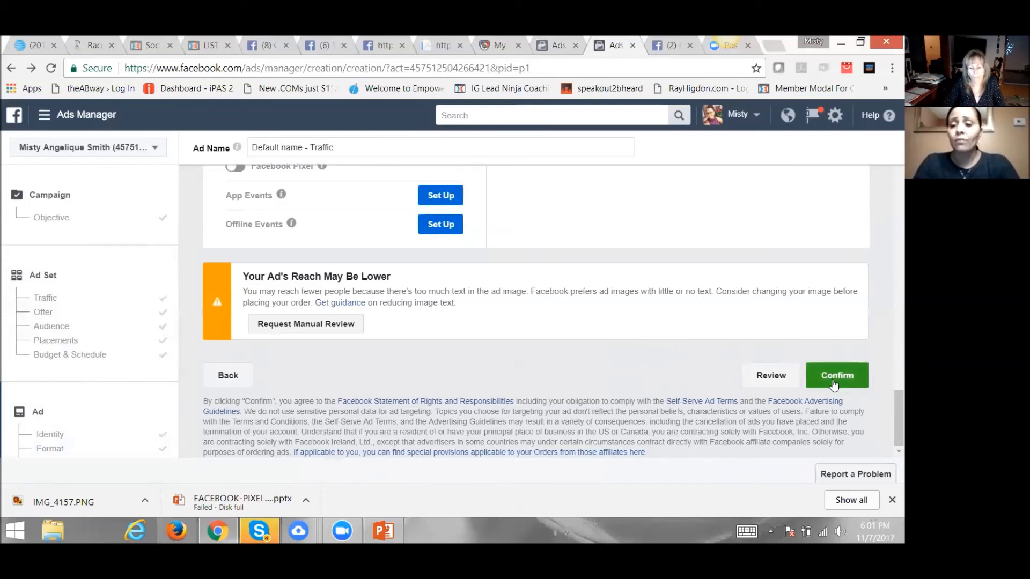
- Check the existing post ad's delivery status in the account's ads list, closing its editing pane, and return to the new ad's setup
left_click(558, 45)
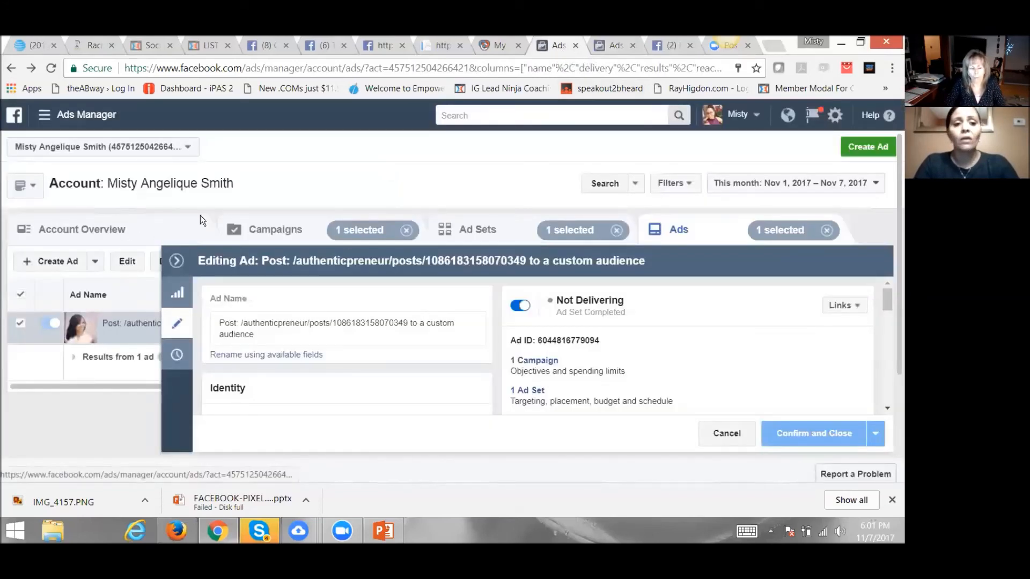
left_click(177, 261)
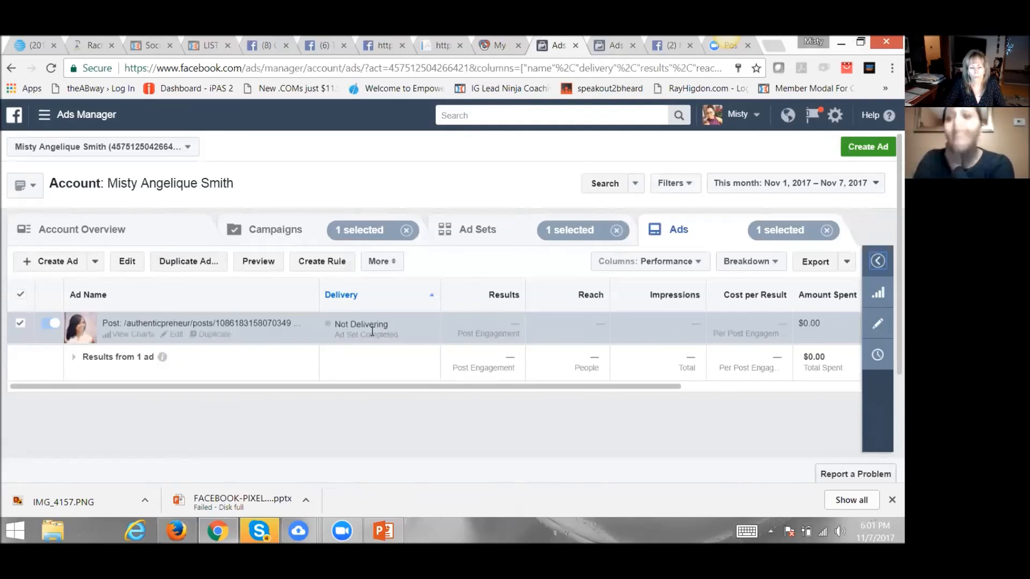
left_click(607, 46)
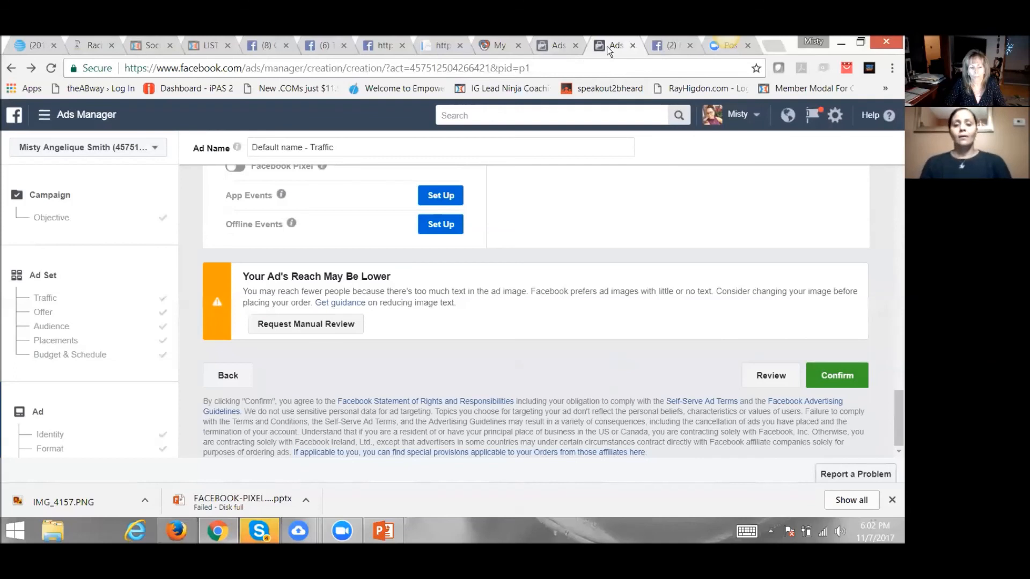